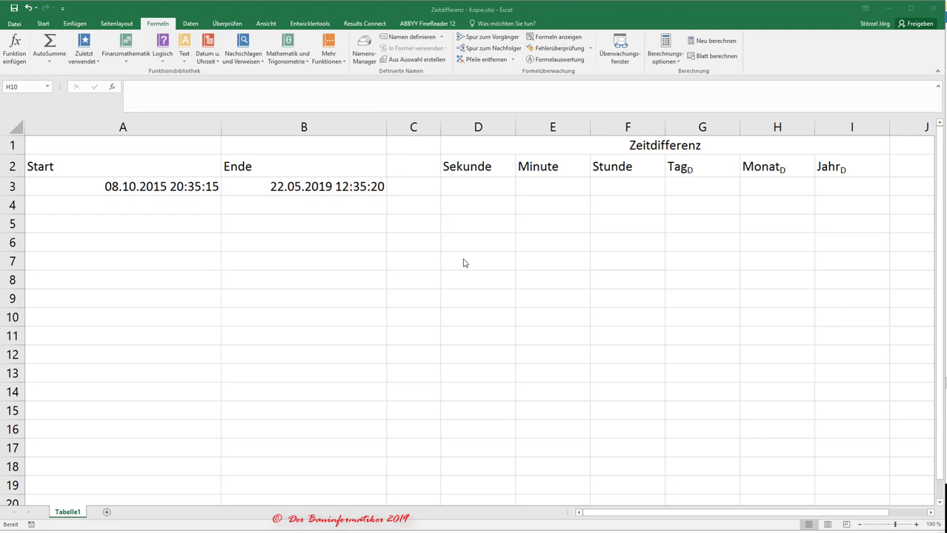
Inspect the date-times in A3:B3, briefly showing them as serial numbers, then undo the format.
{"action": "left_click", "coordinate": [161, 187]}
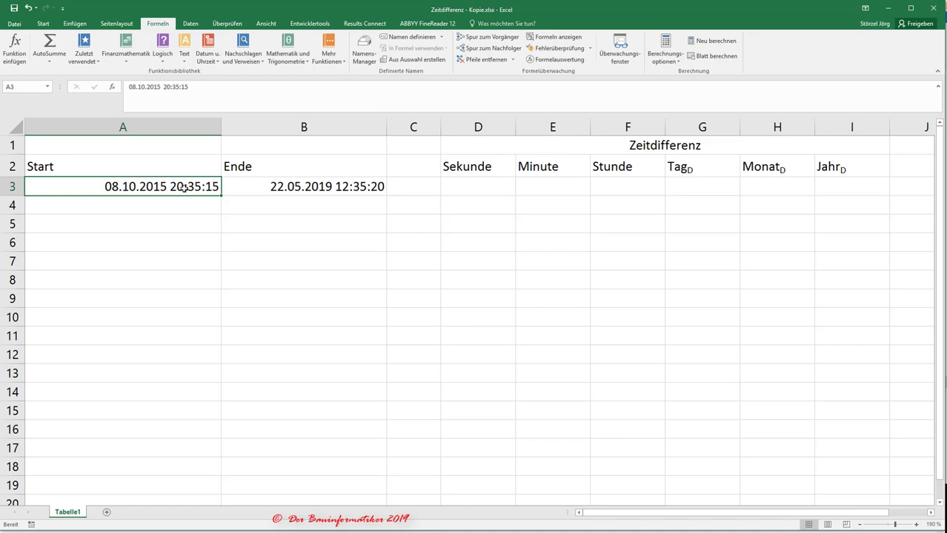
{"action": "left_click", "coordinate": [263, 187]}
{"action": "left_click", "coordinate": [171, 186]}
{"action": "left_click_drag", "start_coordinate": [153, 188], "coordinate": [263, 191]}
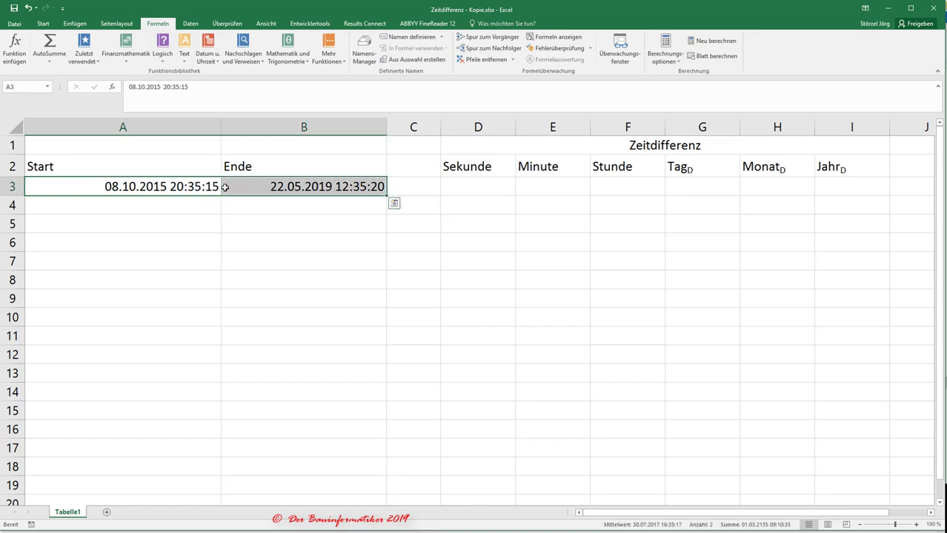
{"action": "left_click", "coordinate": [41, 23]}
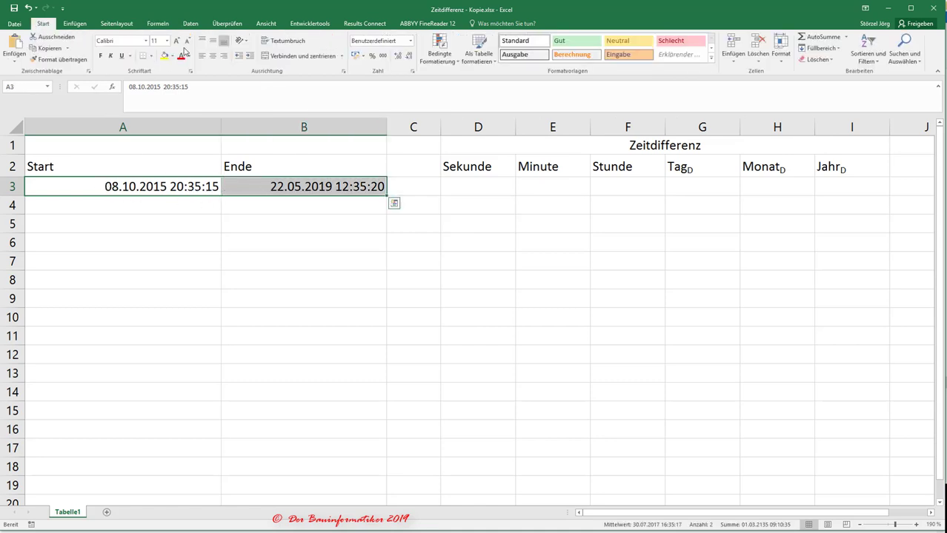
{"action": "left_click", "coordinate": [410, 41]}
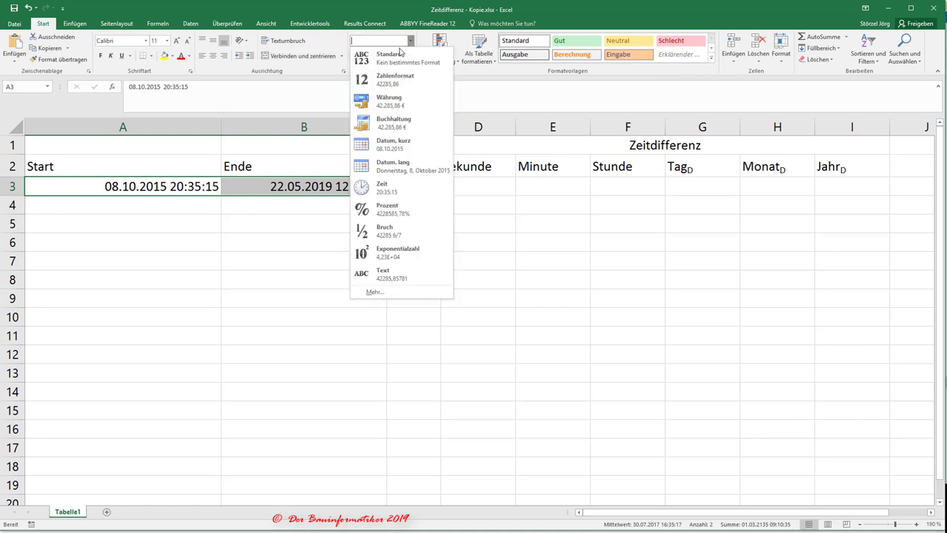
{"action": "left_click", "coordinate": [370, 58]}
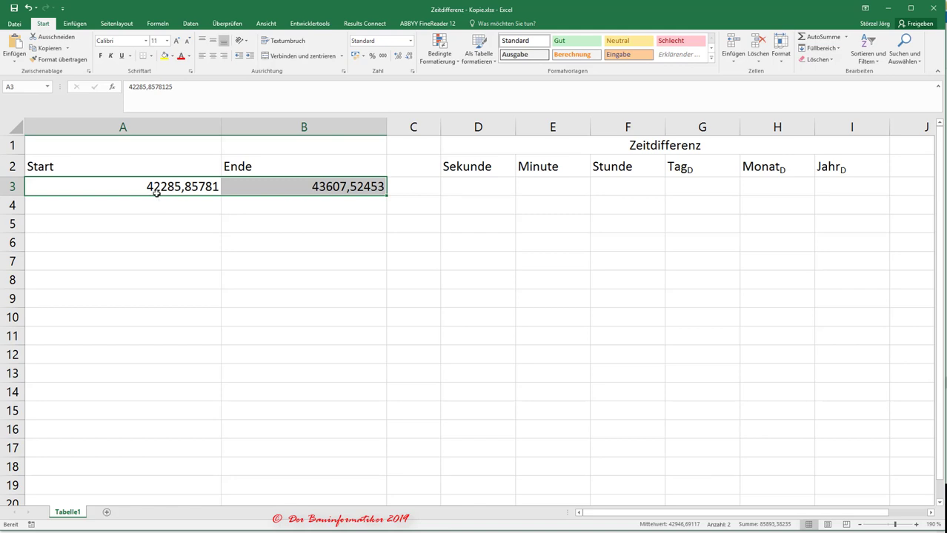
{"action": "left_click", "coordinate": [198, 187]}
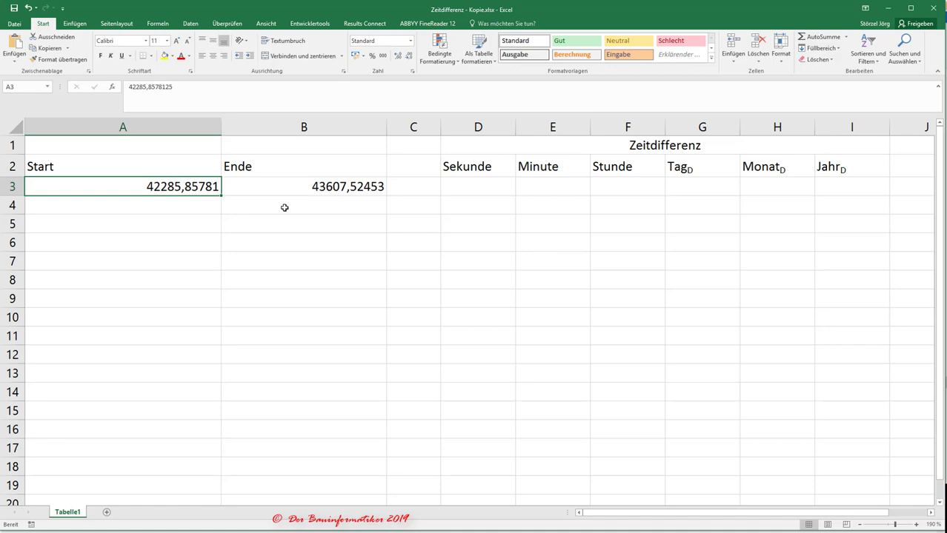
{"action": "left_click", "coordinate": [30, 8]}
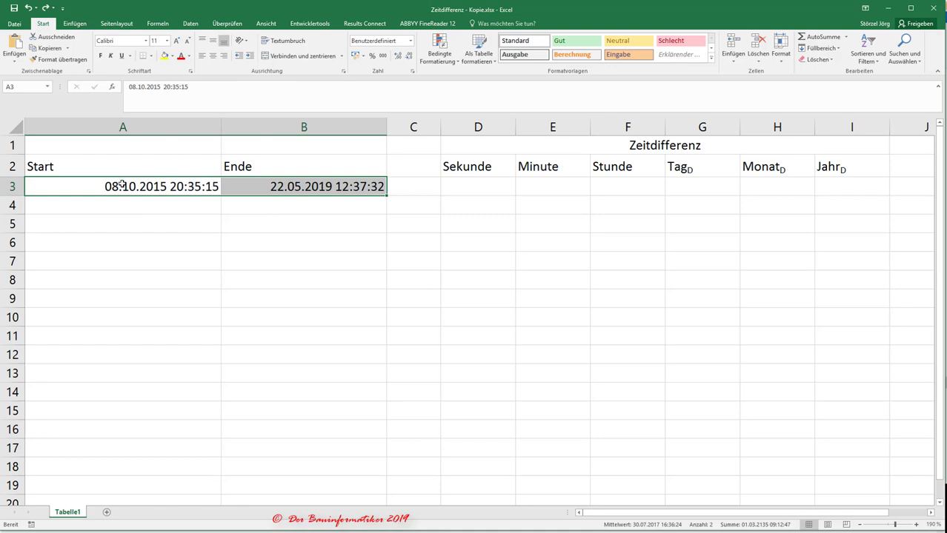
Insert =SEKUNDE(B3-A3) in D3 from the Date & Time functions, showing 12 s.
{"action": "left_click", "coordinate": [469, 183]}
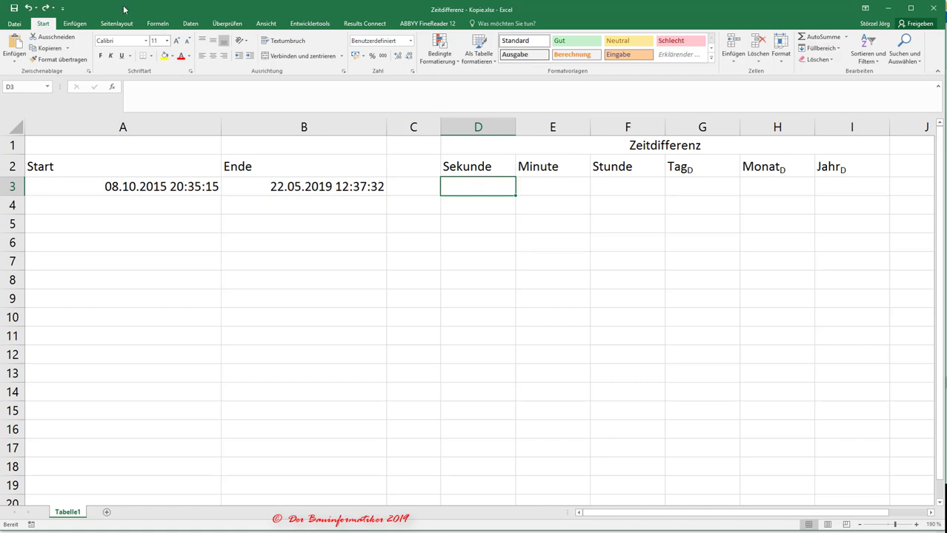
{"action": "left_click", "coordinate": [158, 24]}
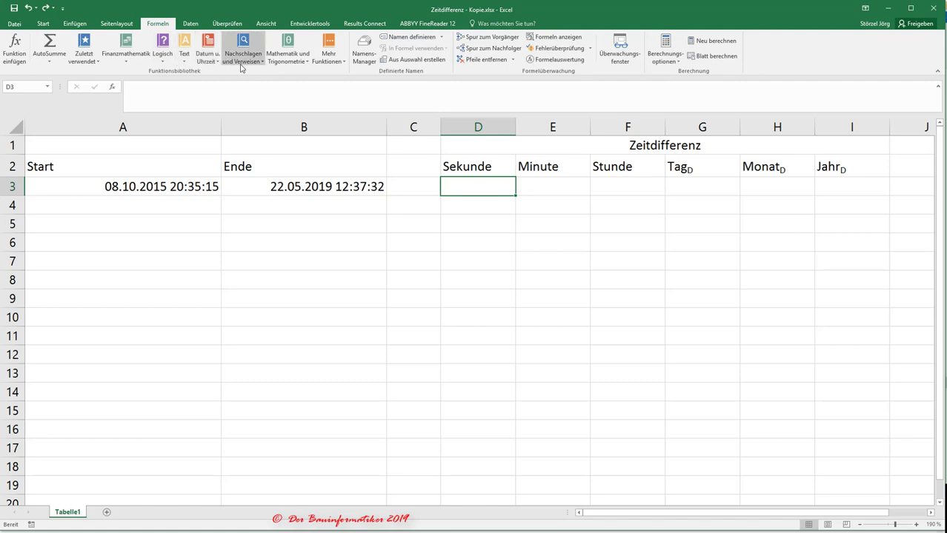
{"action": "left_click", "coordinate": [206, 58]}
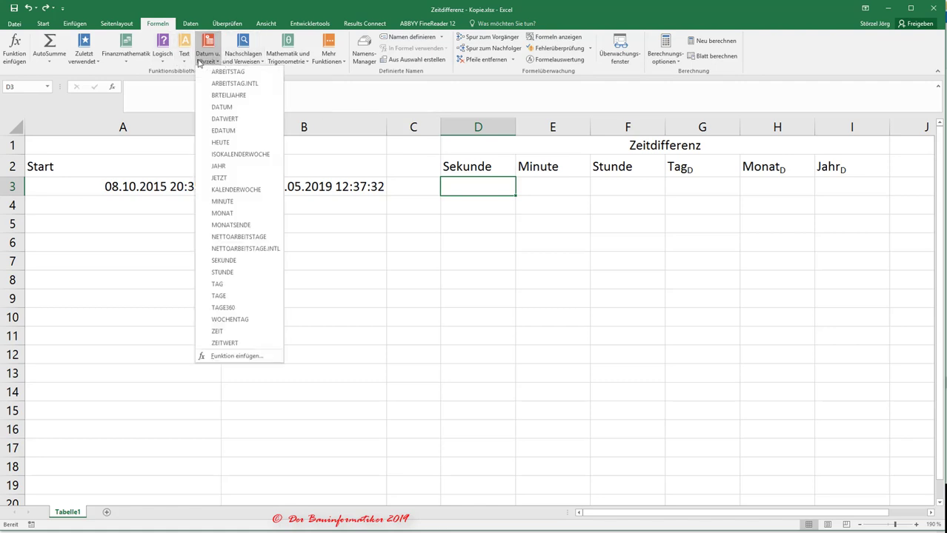
{"action": "left_click", "coordinate": [224, 261]}
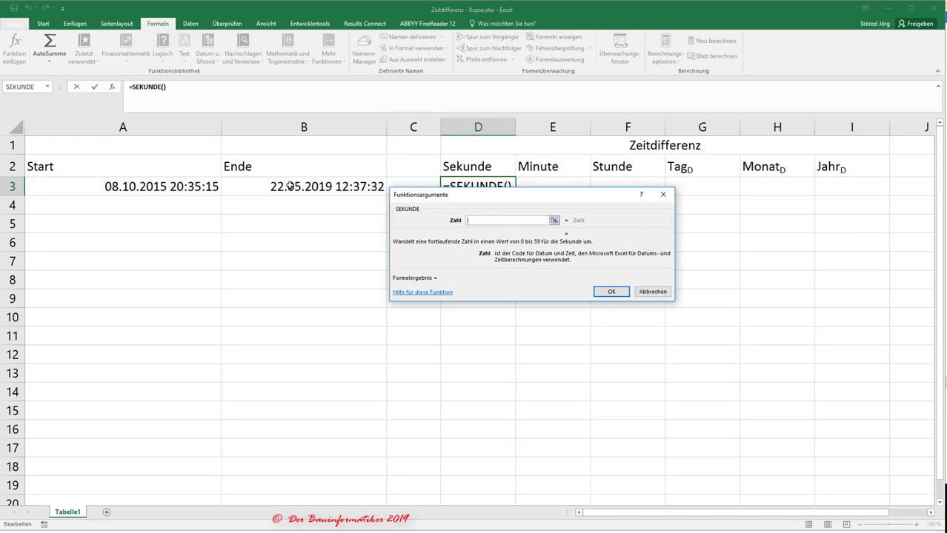
{"action": "left_click", "coordinate": [285, 186]}
{"action": "type", "text": "-"}
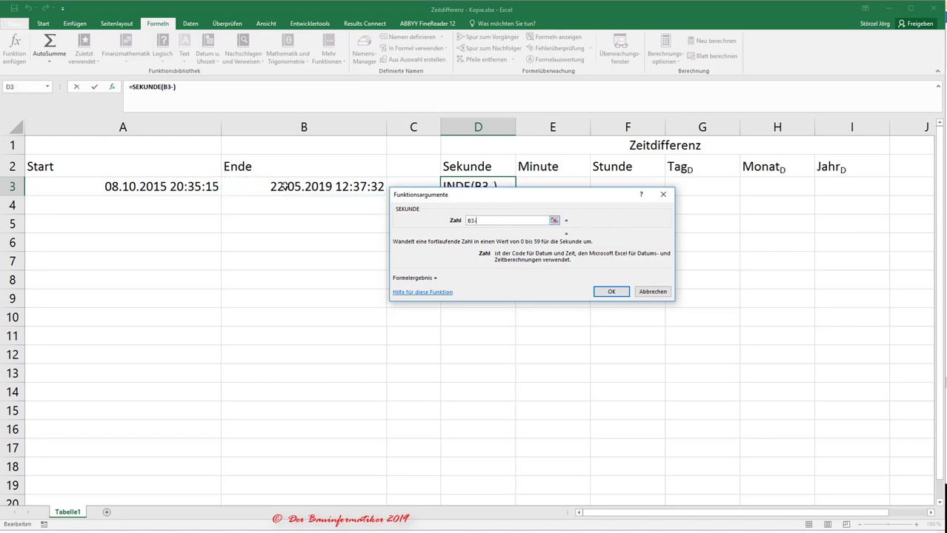
{"action": "left_click", "coordinate": [213, 187]}
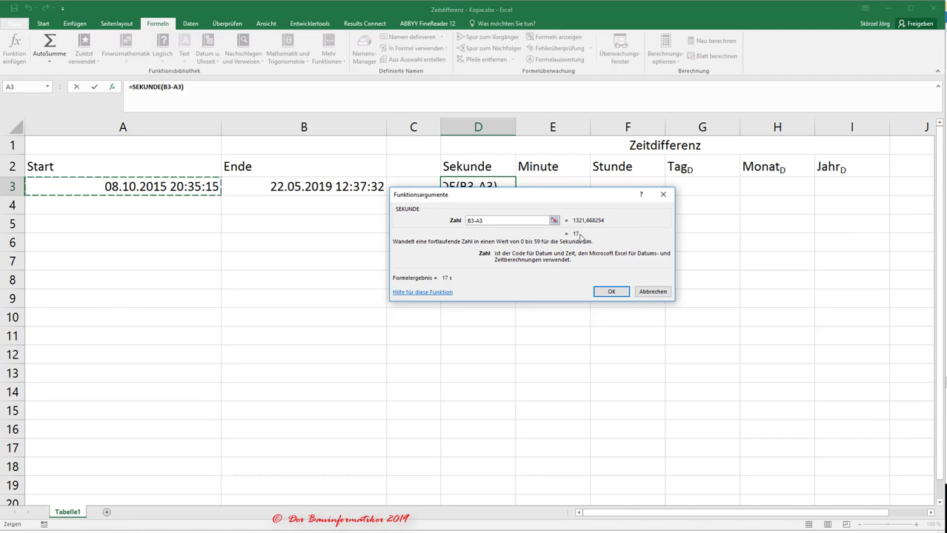
{"action": "left_click", "coordinate": [611, 292]}
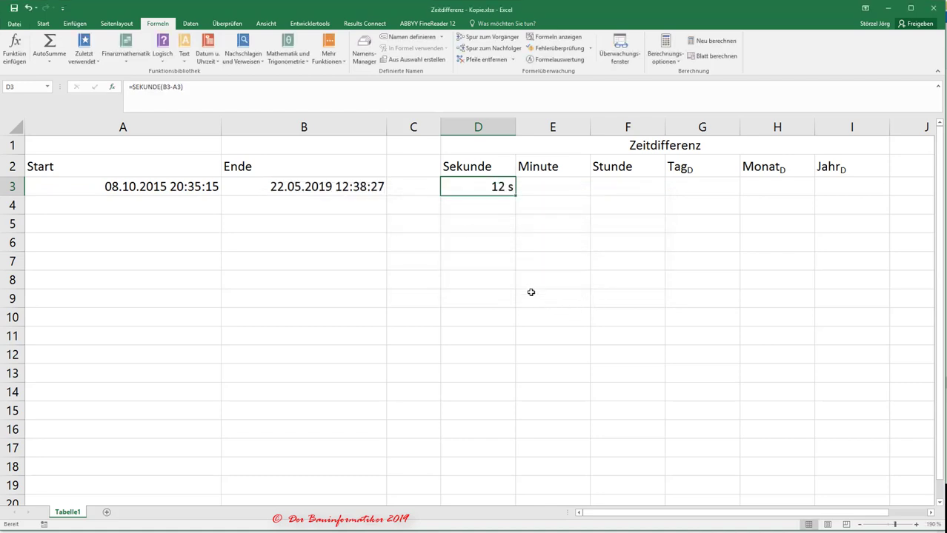
{"action": "left_click", "coordinate": [413, 187]}
Widen column C and enter =B3-A3 in C3, displaying 13.08.1903 16:03:34.
{"action": "left_click_drag", "start_coordinate": [441, 127], "coordinate": [542, 132]}
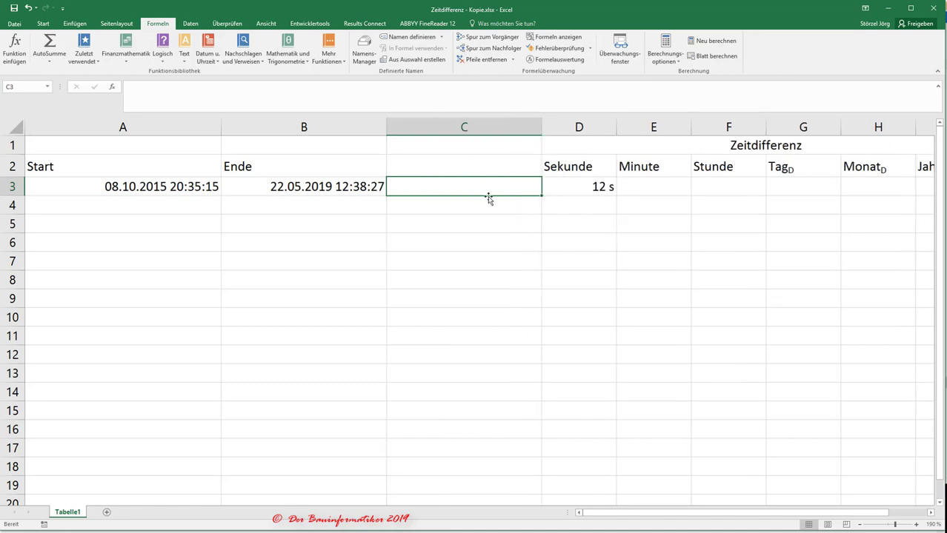
{"action": "type", "text": "="}
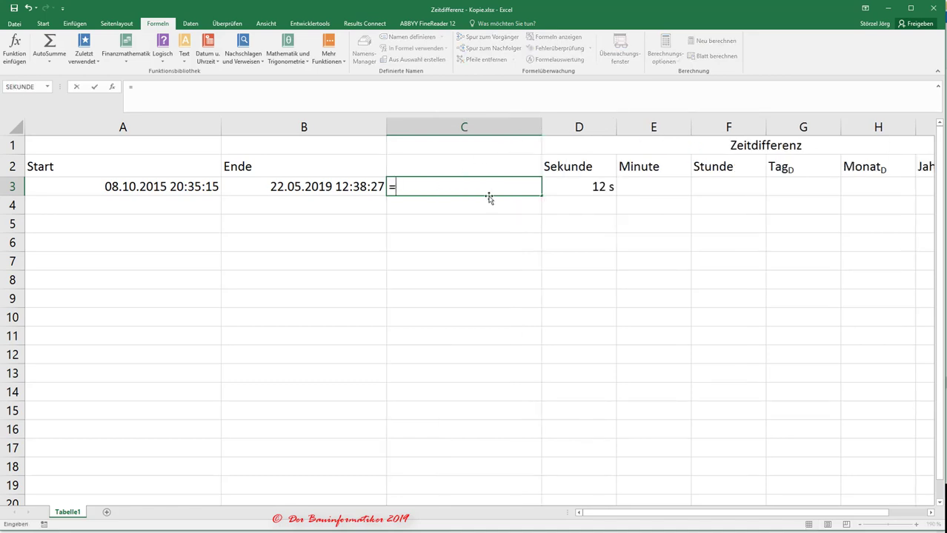
{"action": "left_click", "coordinate": [332, 189]}
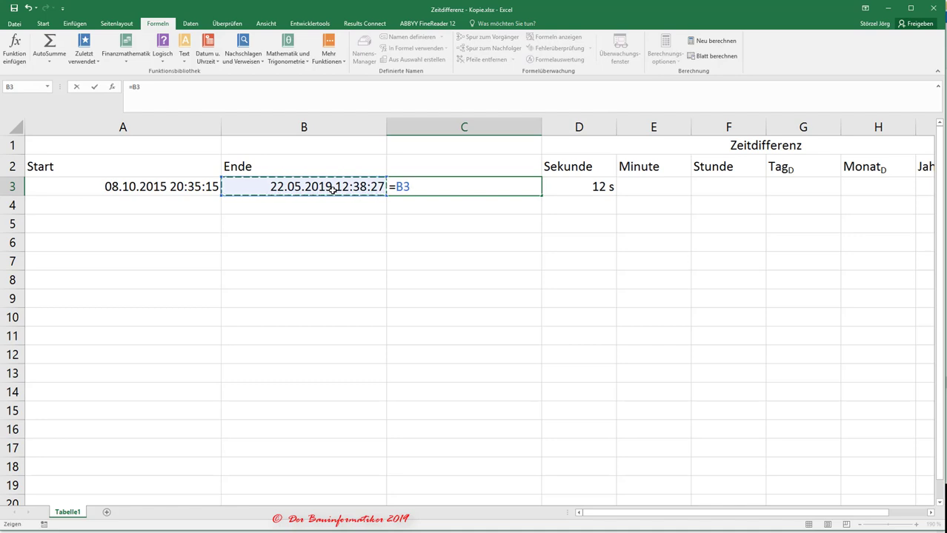
{"action": "type", "text": "-"}
{"action": "left_click", "coordinate": [176, 186]}
{"action": "key", "text": "Return"}
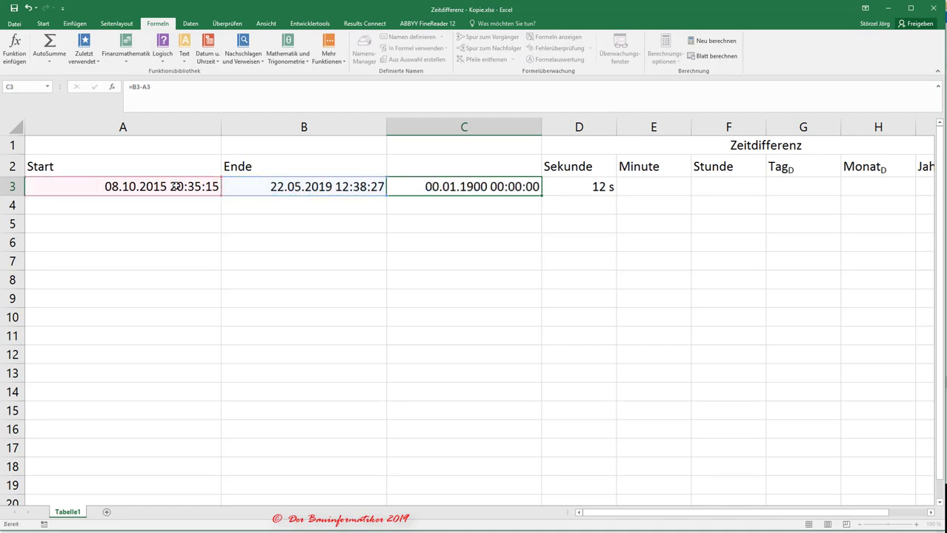
{"action": "left_click", "coordinate": [469, 186]}
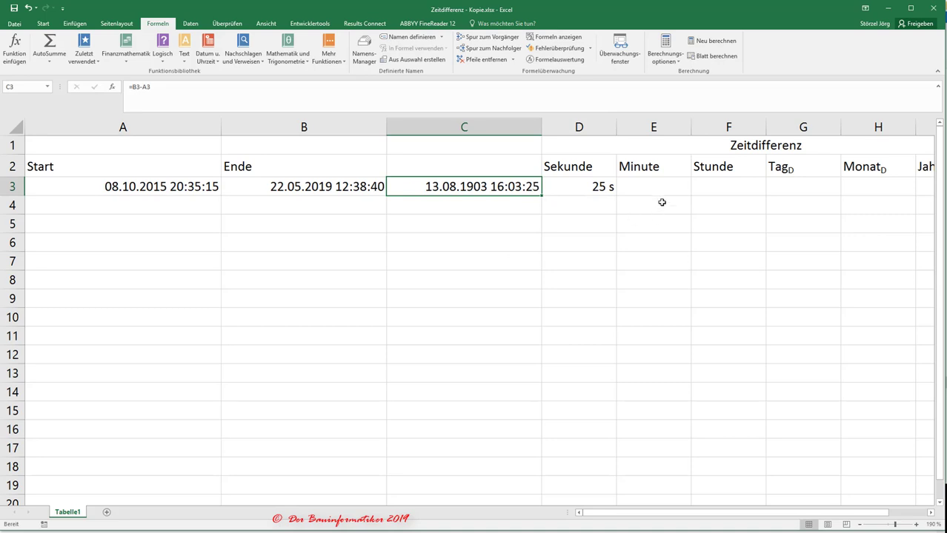
{"action": "left_click", "coordinate": [642, 186]}
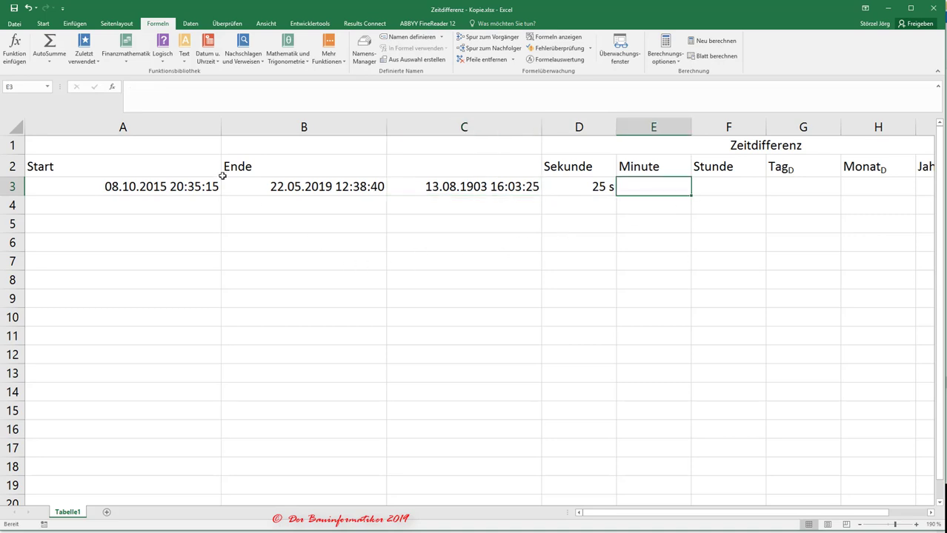
Add the heading Dif in C2 above the raw difference.
{"action": "left_click", "coordinate": [475, 158]}
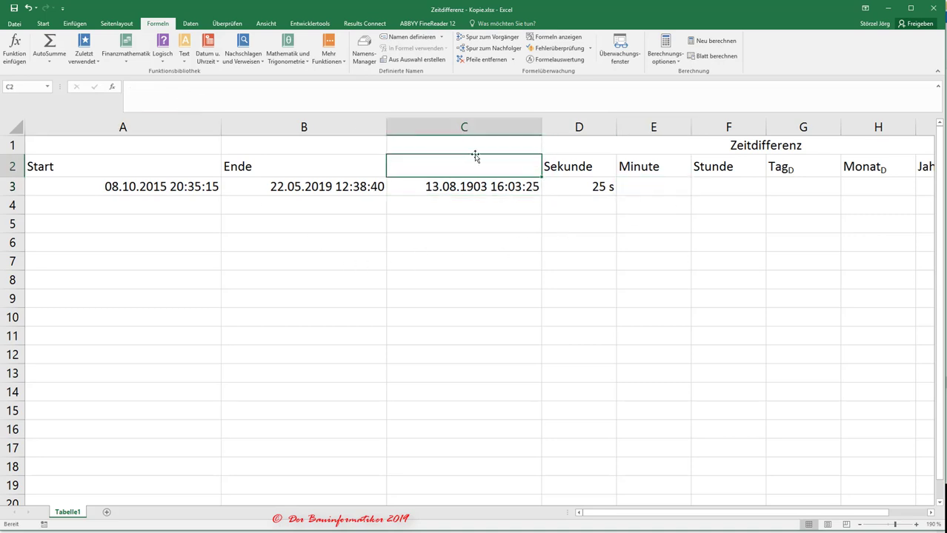
{"action": "type", "text": "Dif"}
{"action": "key", "text": "Return"}
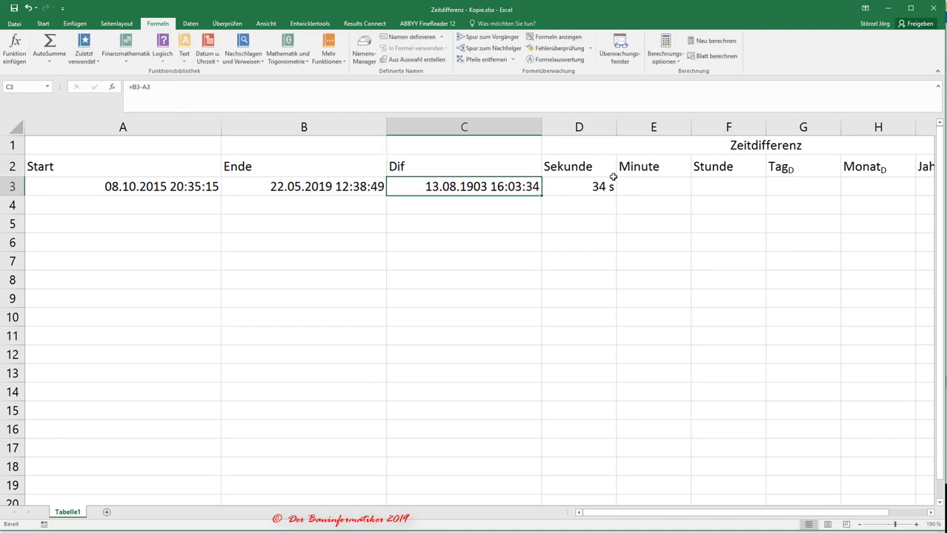
{"action": "left_click", "coordinate": [652, 186]}
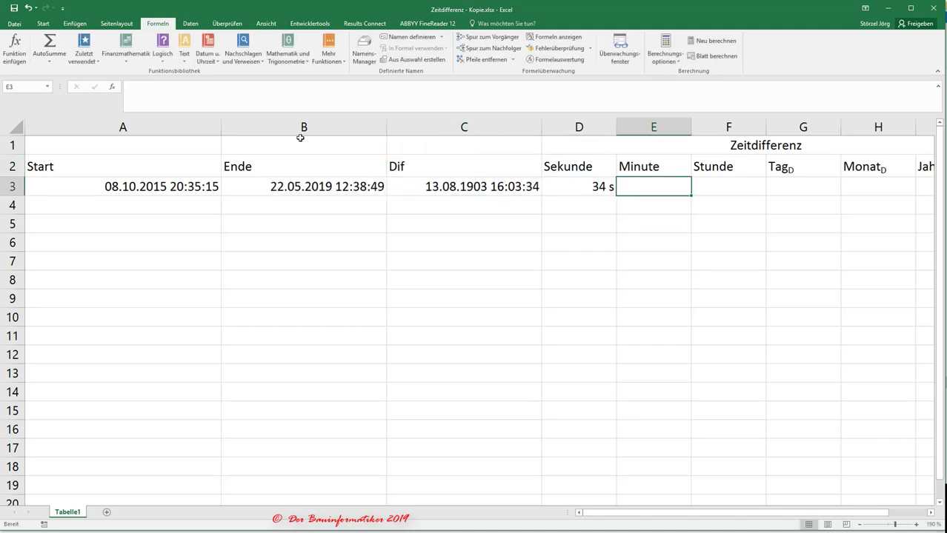
Insert =MINUTE(B3-A3) in E3 from the Date & Time functions, showing 3 min.
{"action": "left_click", "coordinate": [208, 55]}
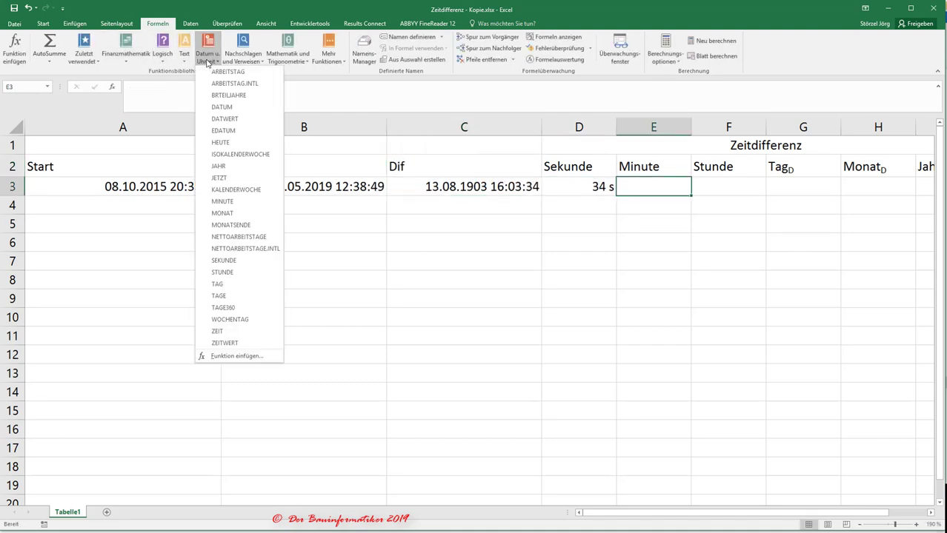
{"action": "left_click", "coordinate": [223, 202]}
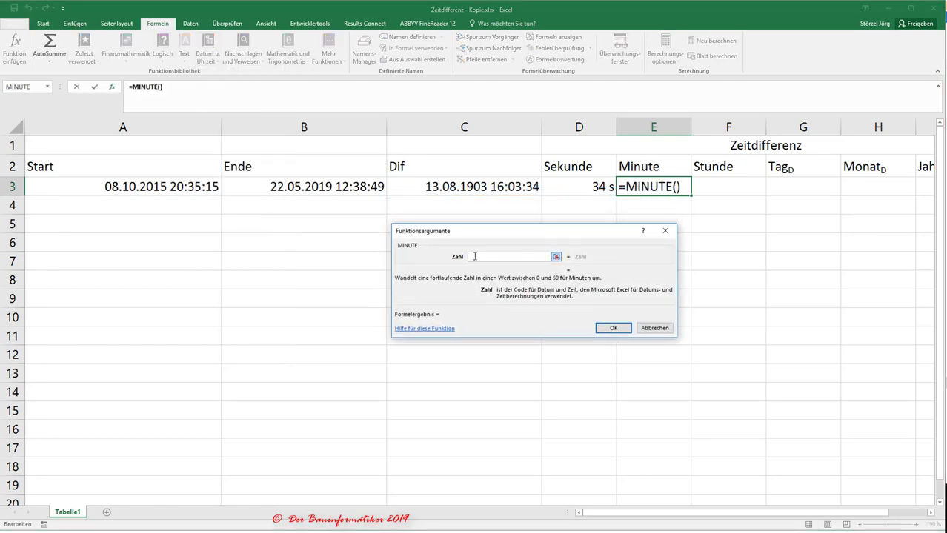
{"action": "left_click", "coordinate": [331, 188]}
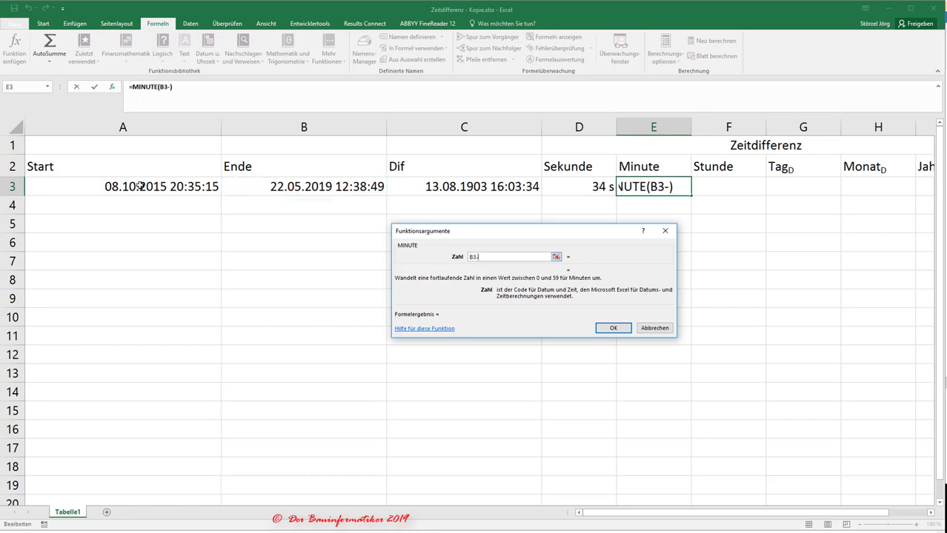
{"action": "left_click", "coordinate": [141, 186]}
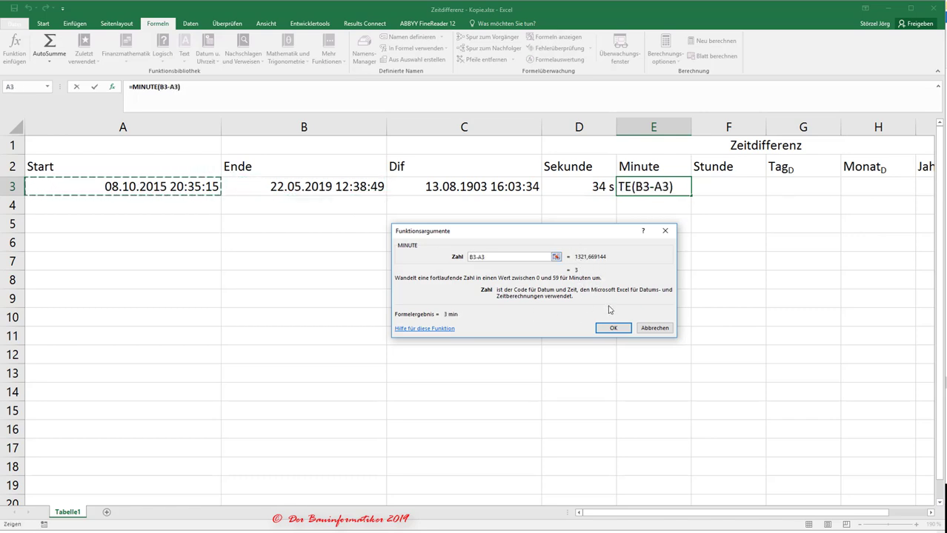
{"action": "left_click", "coordinate": [612, 328]}
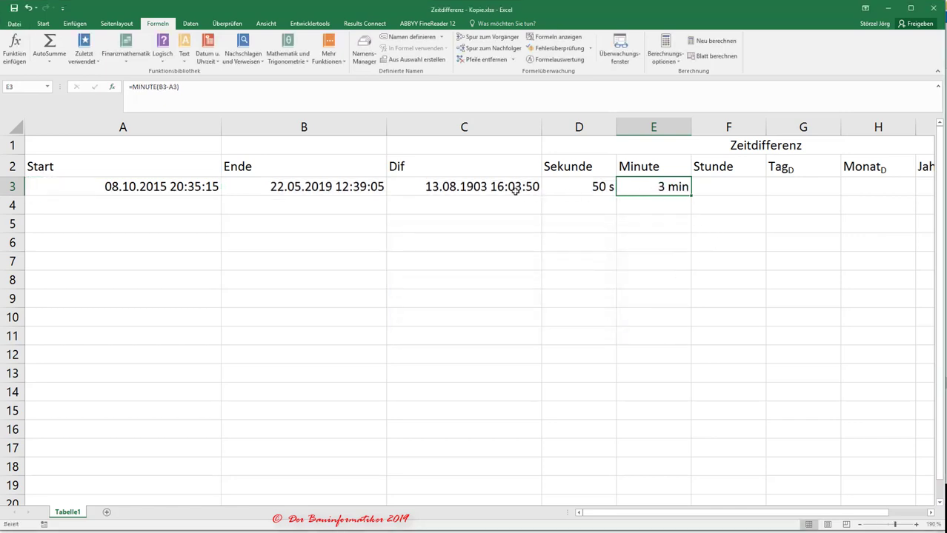
{"action": "left_click", "coordinate": [712, 188]}
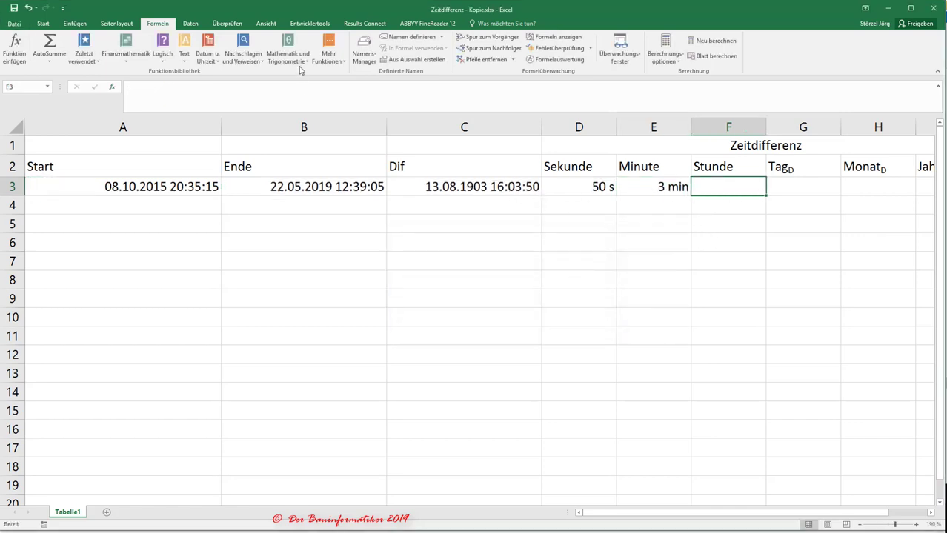
Insert =STUNDE(B3-A3) in F3 from the Date & Time functions, showing 16 h.
{"action": "left_click", "coordinate": [214, 64]}
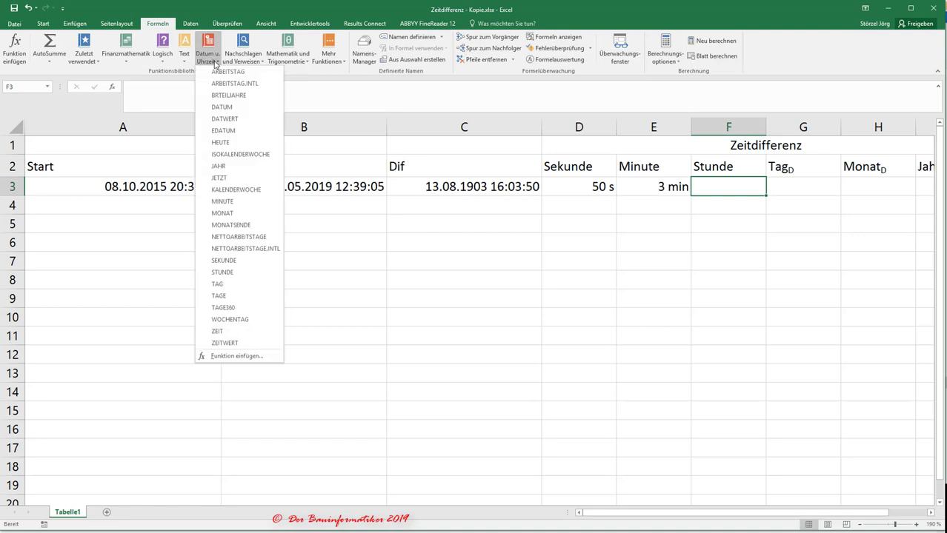
{"action": "left_click", "coordinate": [223, 271]}
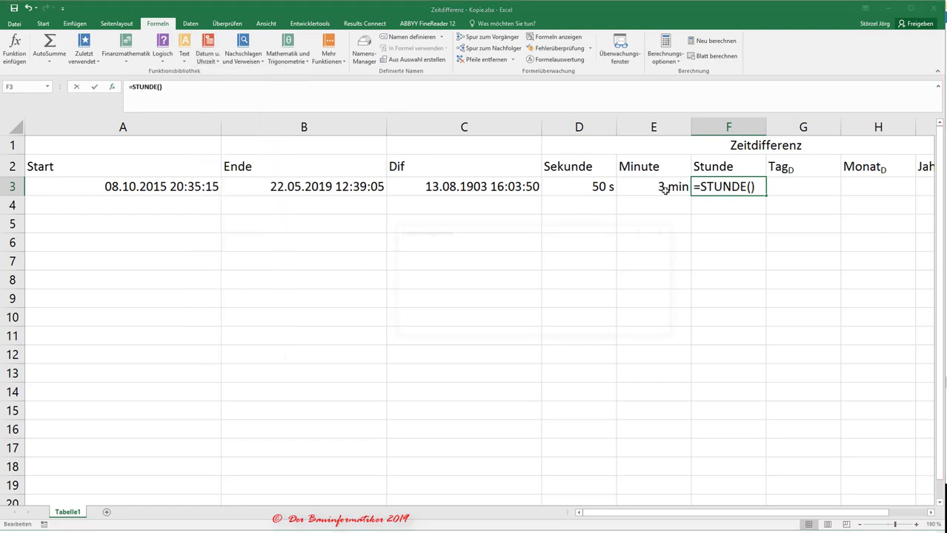
{"action": "left_click", "coordinate": [318, 188]}
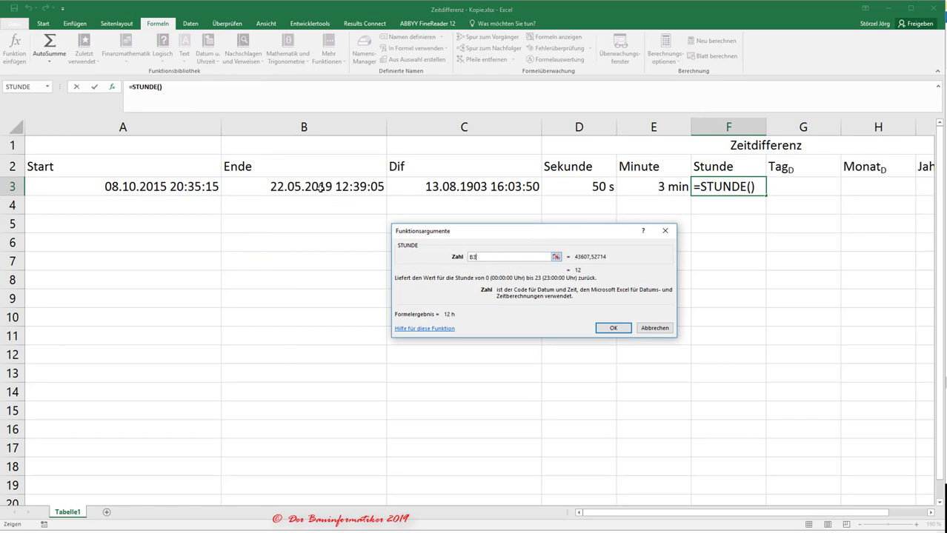
{"action": "type", "text": "-"}
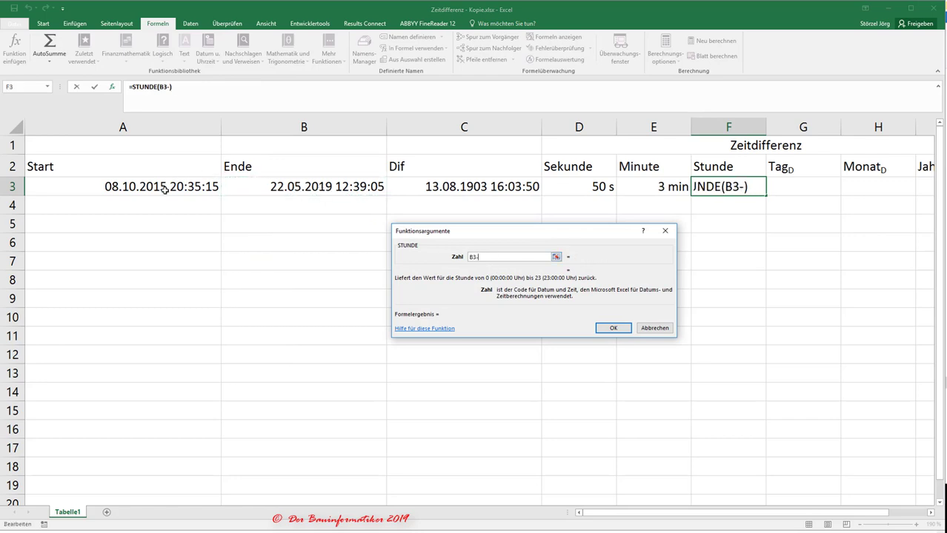
{"action": "left_click", "coordinate": [164, 187]}
{"action": "key", "text": "Return"}
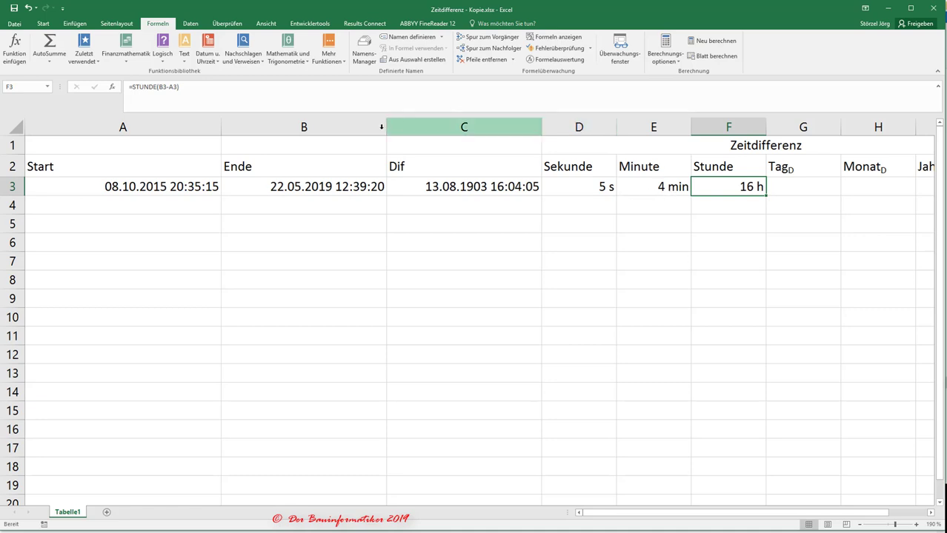
Narrow columns A and B so all headers through Jahr fit on screen.
{"action": "left_click_drag", "start_coordinate": [220, 122], "coordinate": [220, 122]}
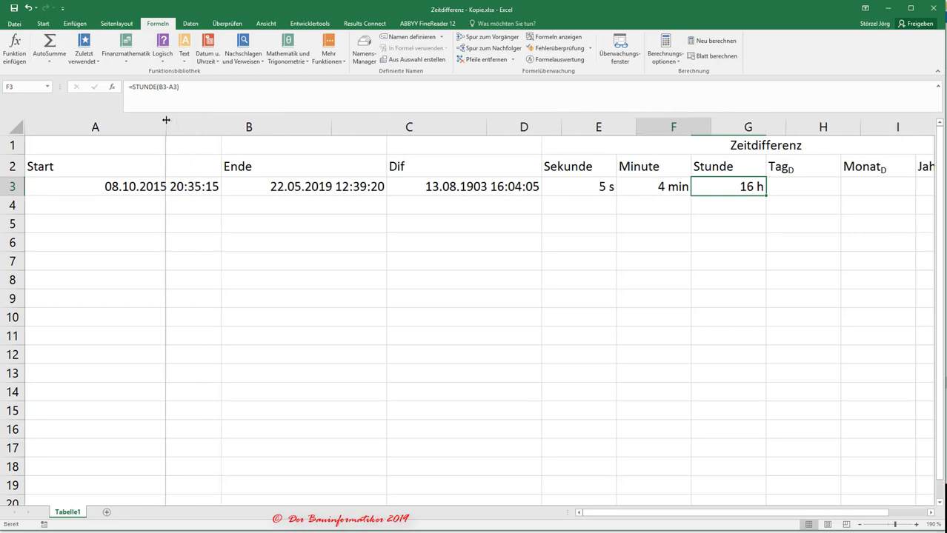
{"action": "left_click_drag", "start_coordinate": [178, 120], "coordinate": [166, 120]}
{"action": "left_click_drag", "start_coordinate": [330, 127], "coordinate": [313, 127]}
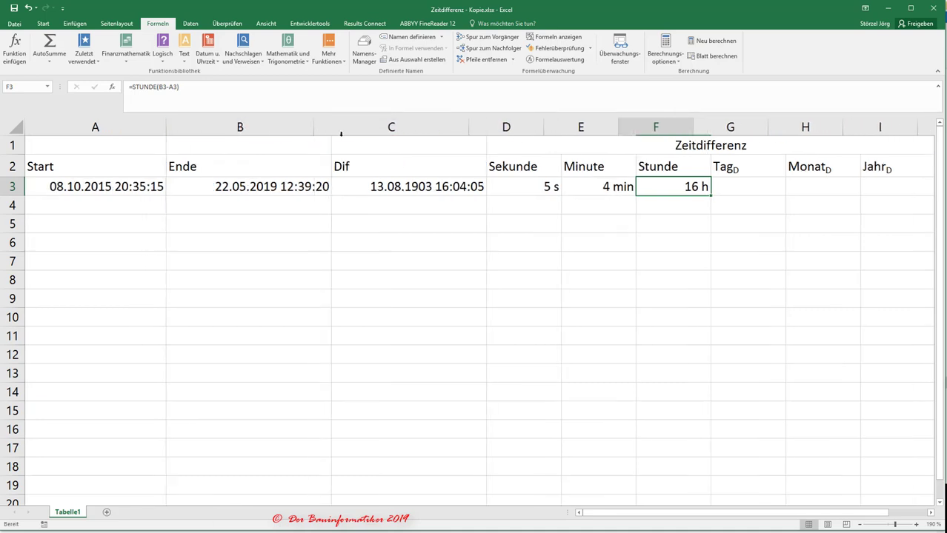
{"action": "left_click", "coordinate": [720, 185]}
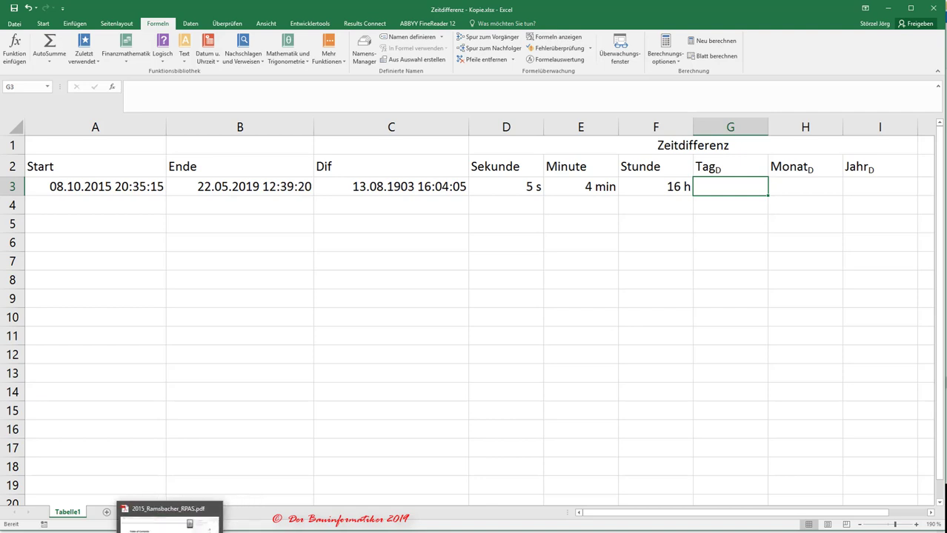
{"action": "left_click", "coordinate": [281, 518]}
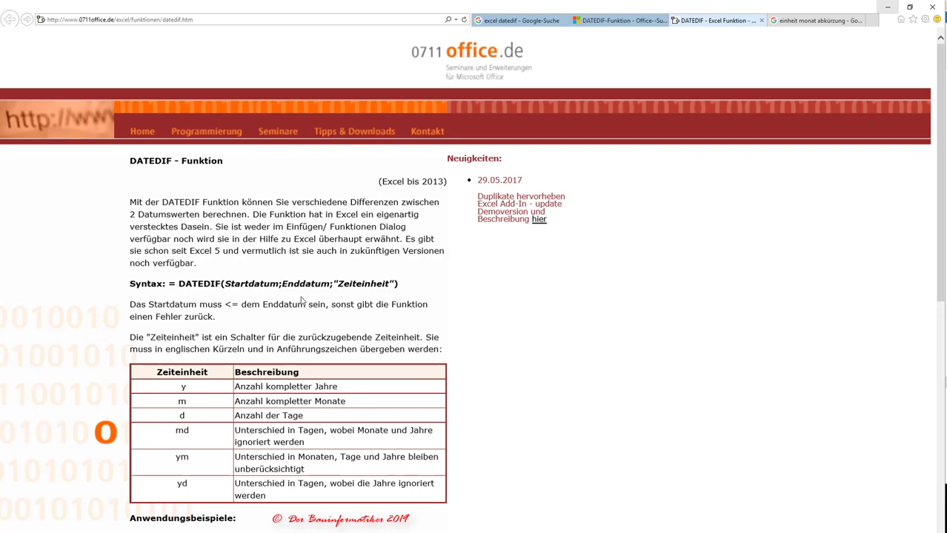
{"action": "scroll", "coordinate": [303, 300], "scroll_direction": "down", "scroll_amount": 1}
{"action": "scroll", "coordinate": [302, 300], "scroll_direction": "up", "scroll_amount": 1}
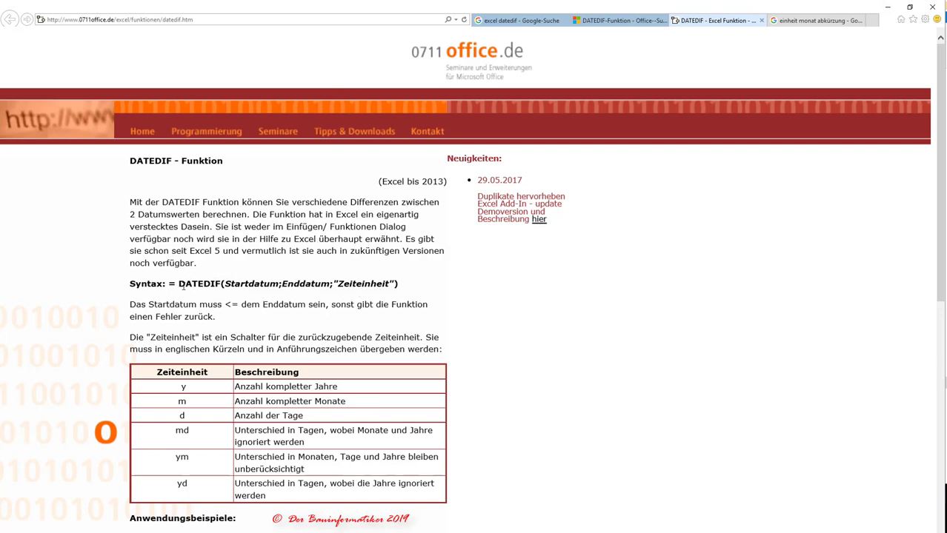
{"action": "left_click_drag", "start_coordinate": [183, 286], "coordinate": [242, 281]}
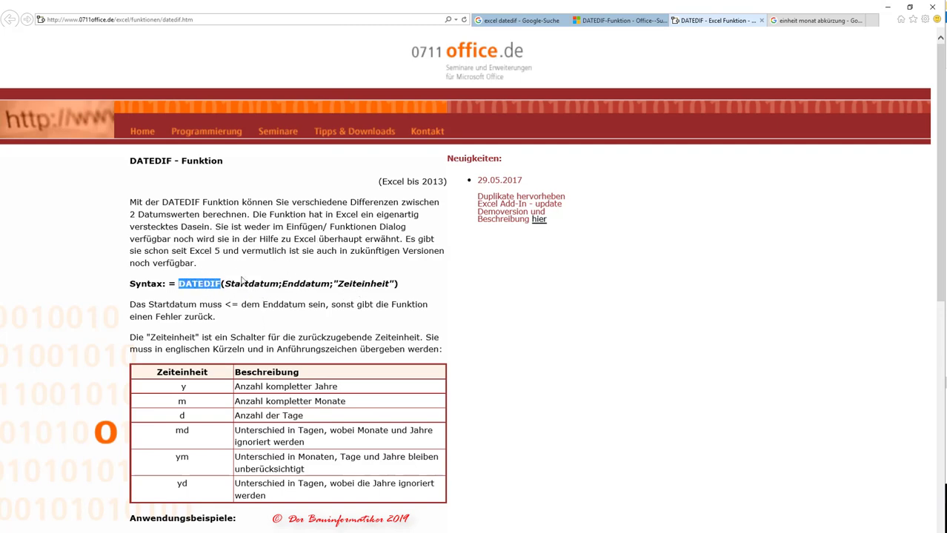
{"action": "left_click", "coordinate": [238, 285]}
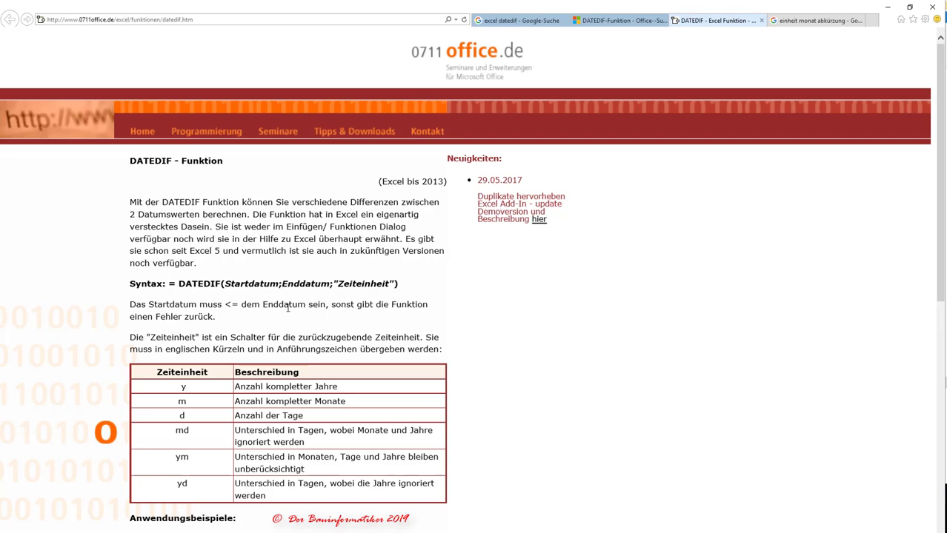
{"action": "left_click", "coordinate": [887, 7]}
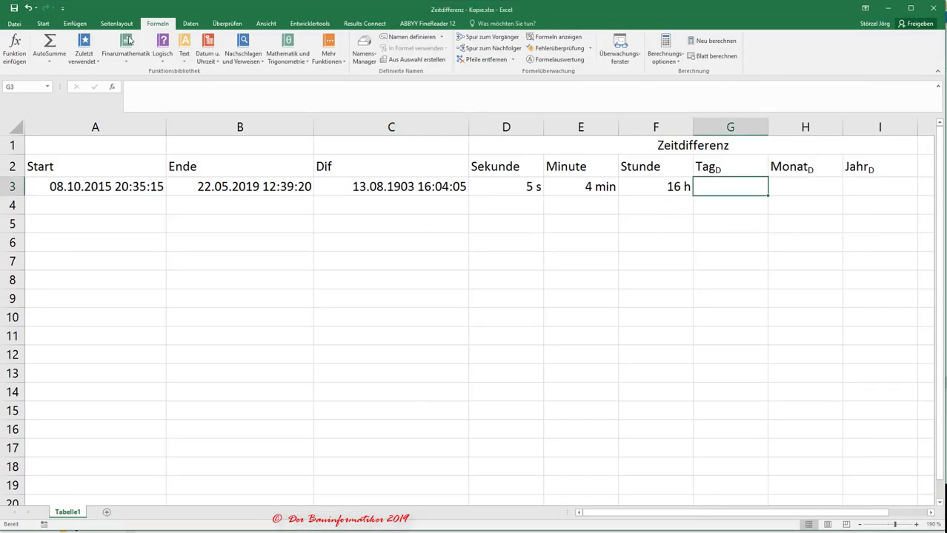
Start =DATEDIF in G3 with A3 as start date and B3 as end date in the argument dialog.
{"action": "left_click", "coordinate": [206, 58]}
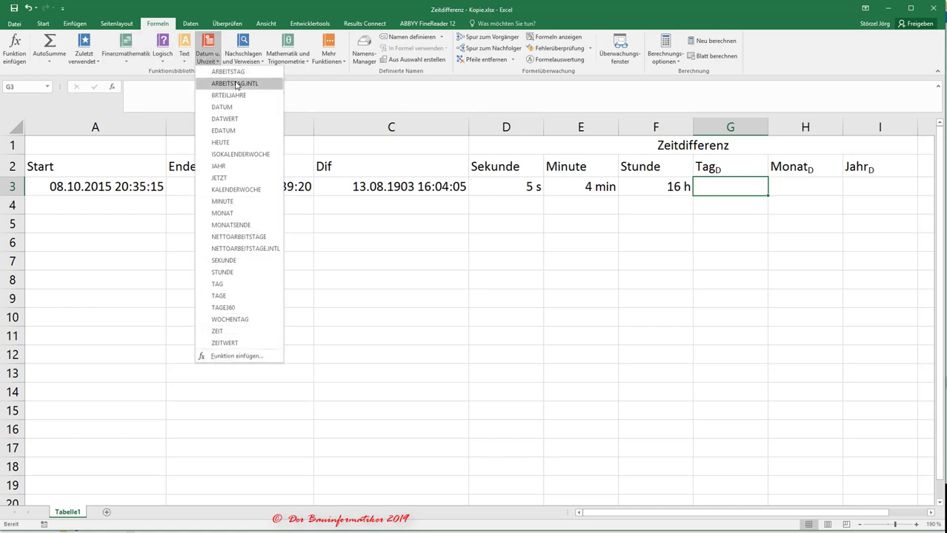
{"action": "left_click", "coordinate": [711, 185]}
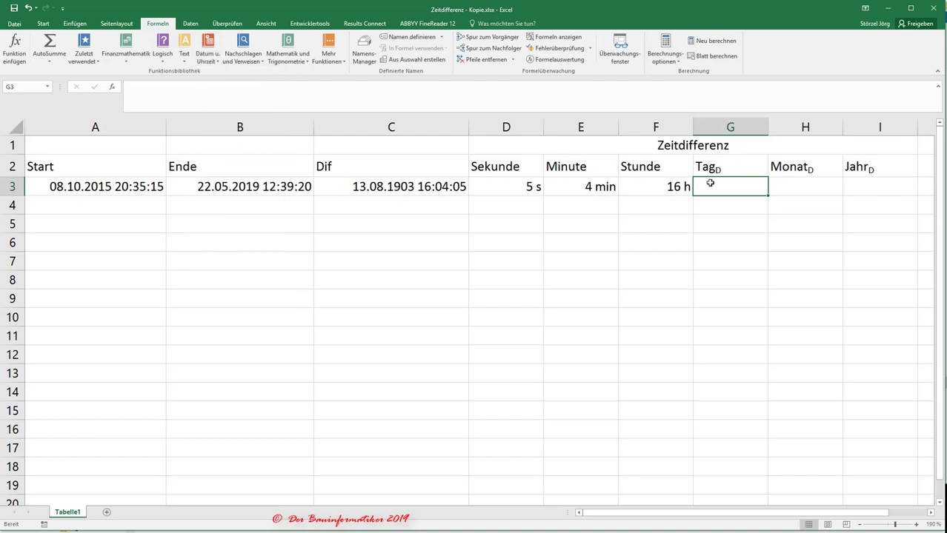
{"action": "type", "text": "="}
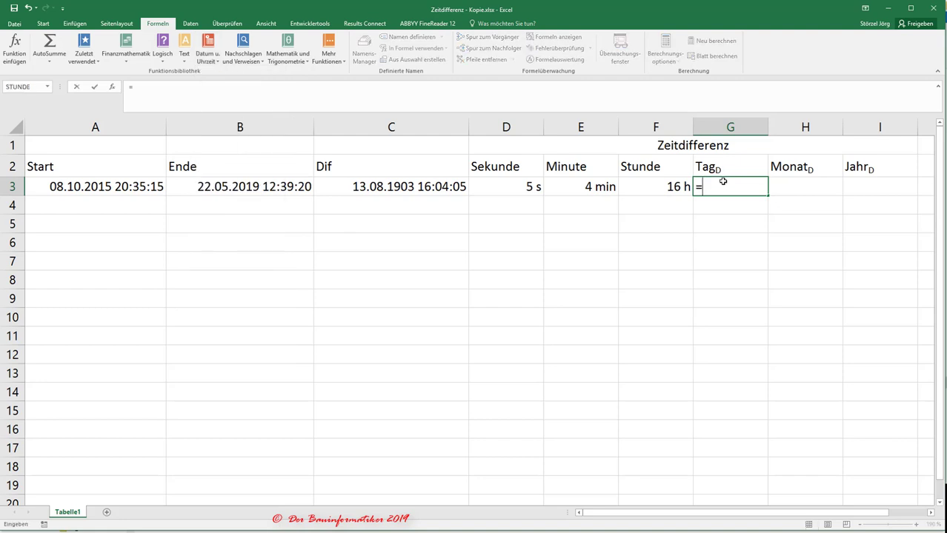
{"action": "type", "text": "Date"}
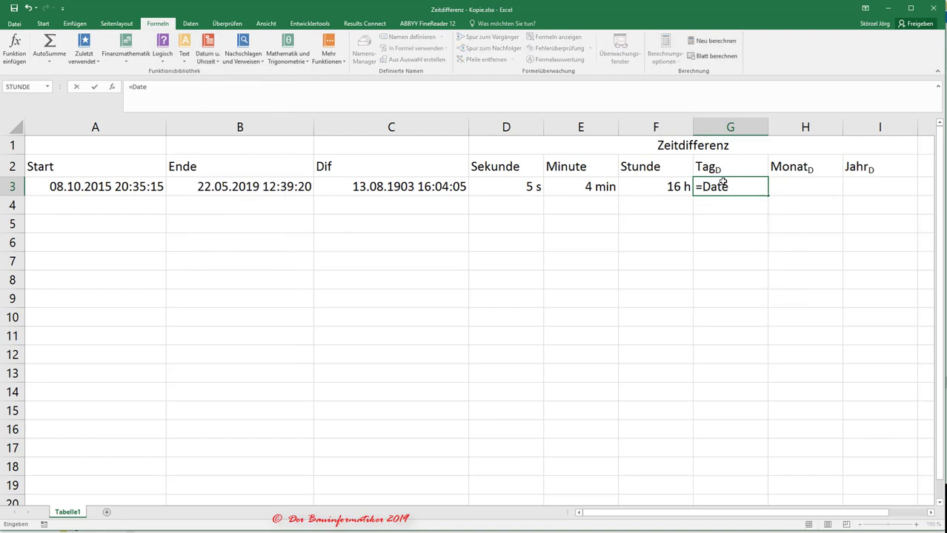
{"action": "type", "text": "dif"}
{"action": "type", "text": "(;;"}
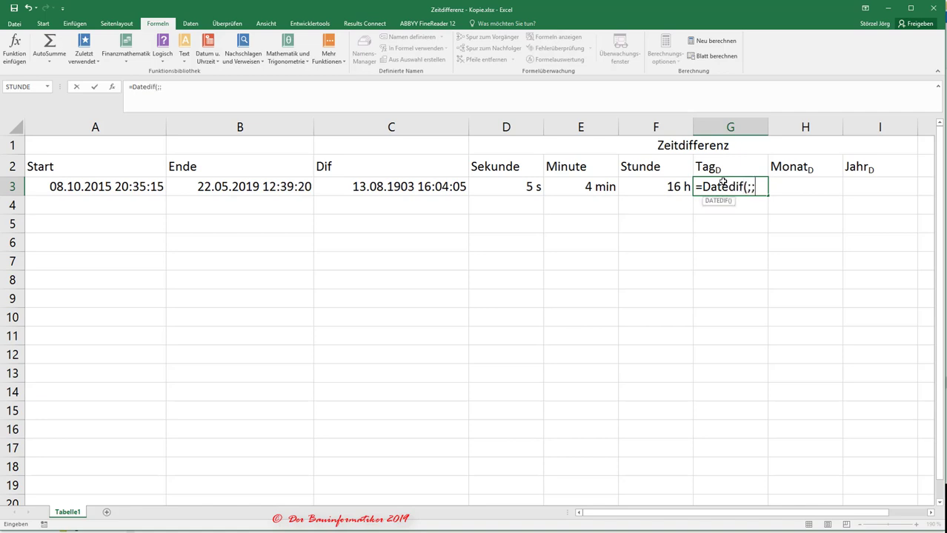
{"action": "type", "text": ")"}
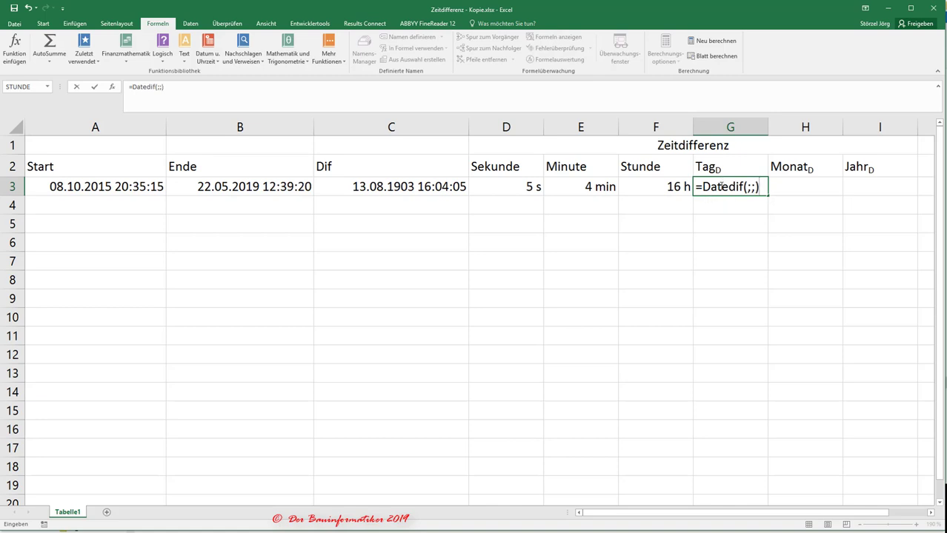
{"action": "left_click", "coordinate": [719, 185]}
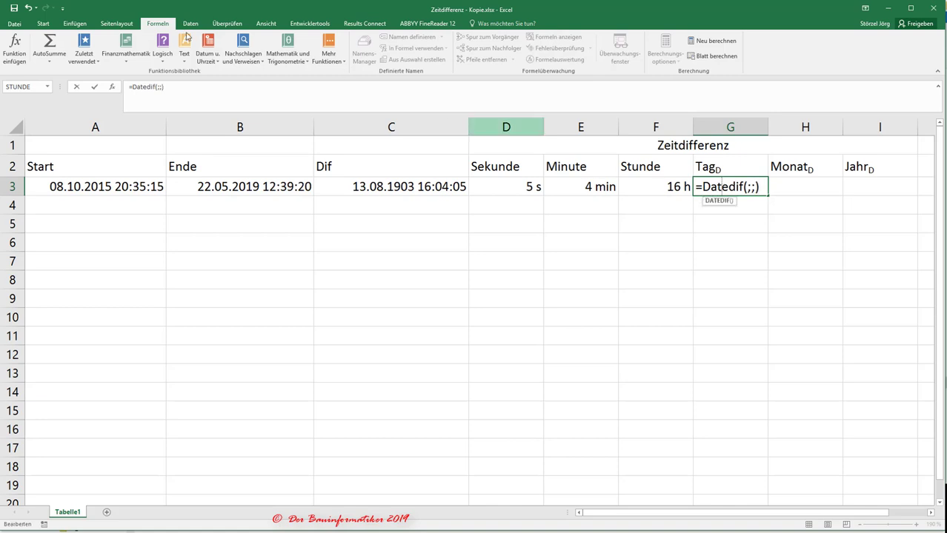
{"action": "left_click", "coordinate": [112, 86]}
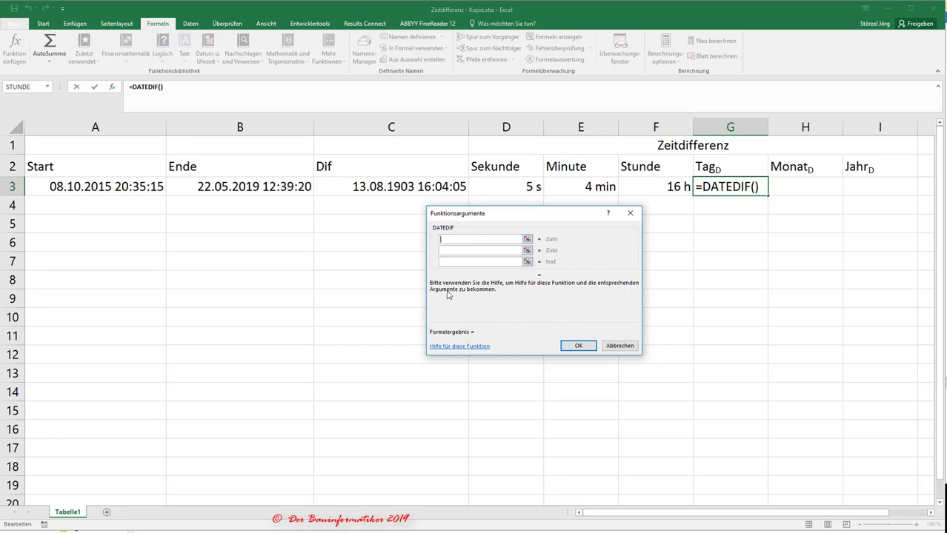
{"action": "left_click", "coordinate": [444, 250]}
{"action": "left_click", "coordinate": [106, 188]}
{"action": "key", "text": "Tab"}
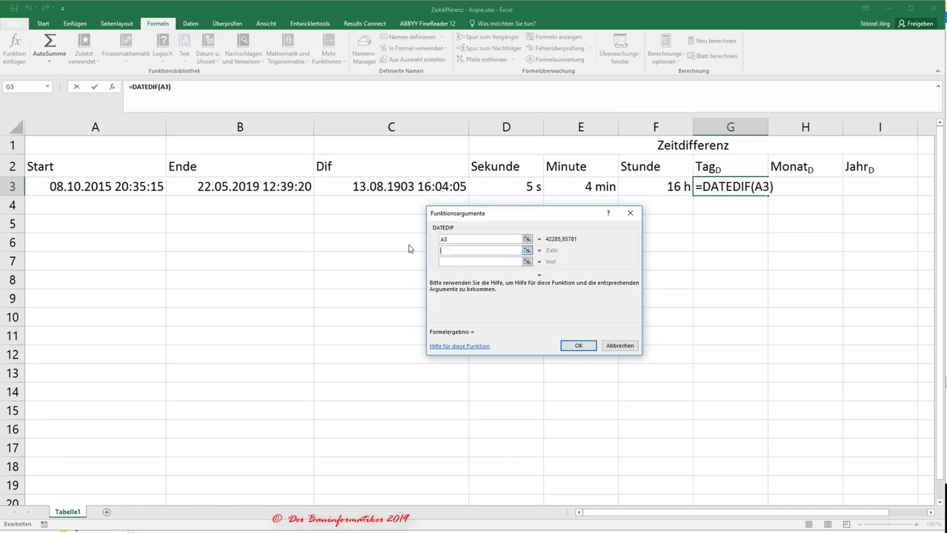
{"action": "left_click", "coordinate": [262, 188]}
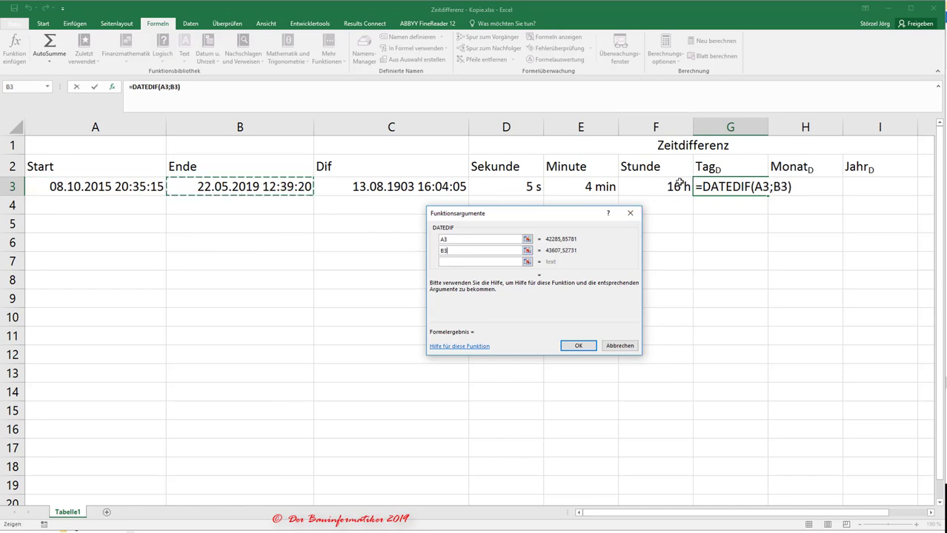
{"action": "left_click", "coordinate": [461, 261]}
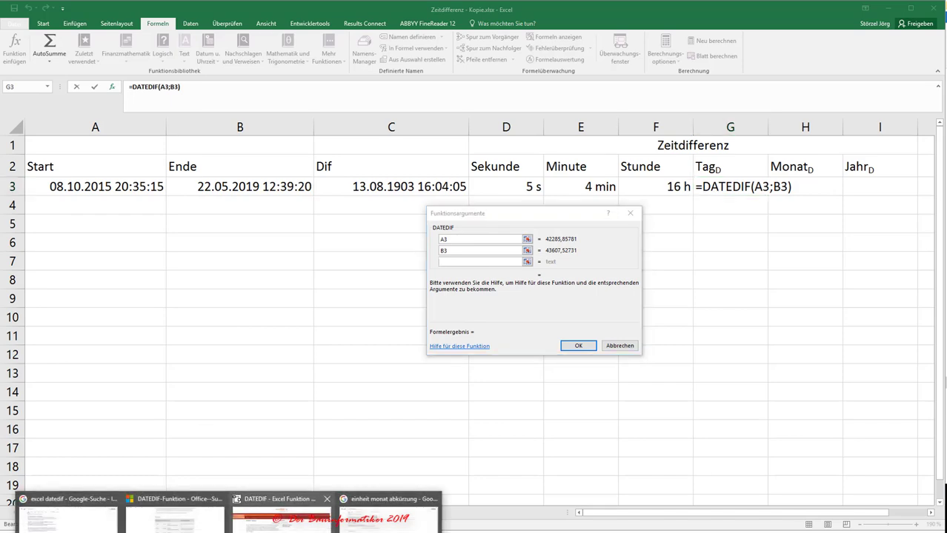
Check the DATEDIF unit codes (y, m, d, md, ym, yd) on the reference page, then return to Excel.
{"action": "left_click", "coordinate": [263, 507]}
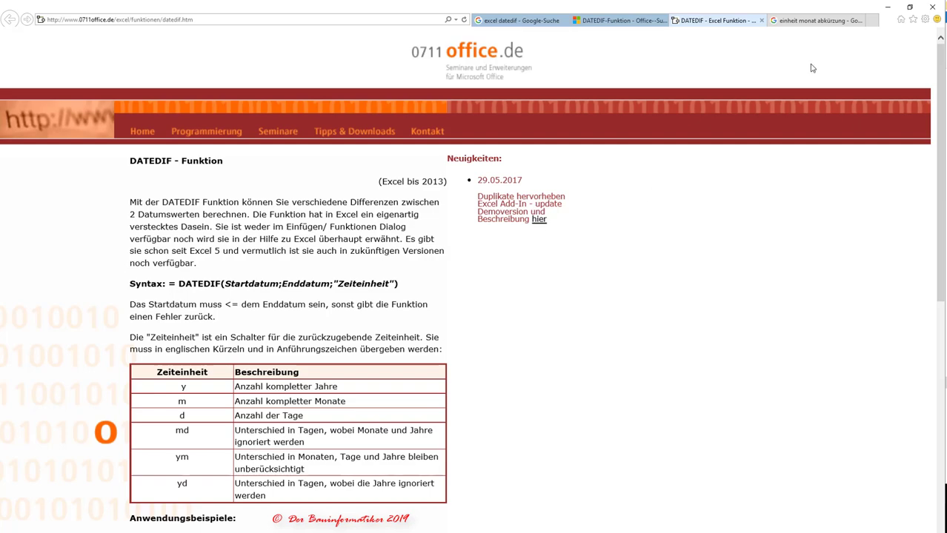
{"action": "left_click", "coordinate": [888, 6]}
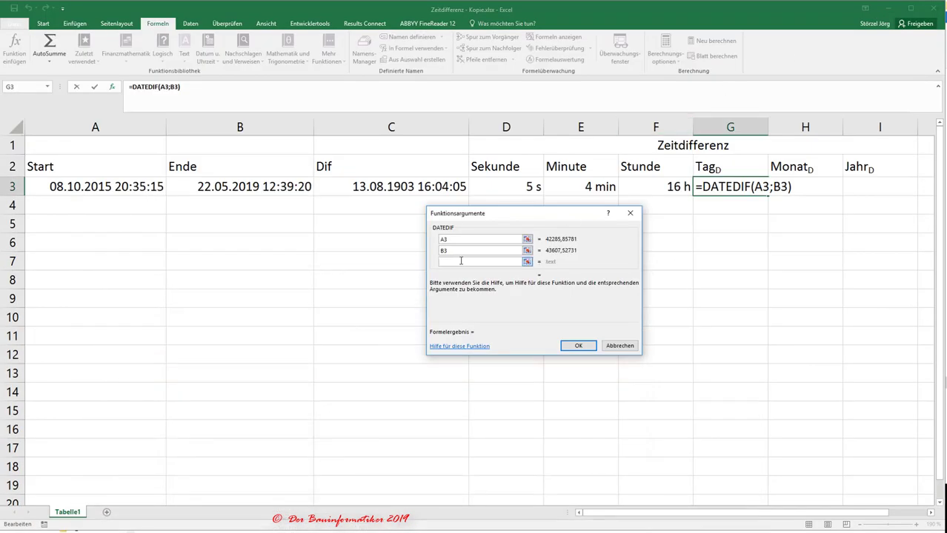
Set the DATEDIF unit to "md" so G3 shows 14 d.
{"action": "type", "text": "\""}
{"action": "type", "text": "md\""}
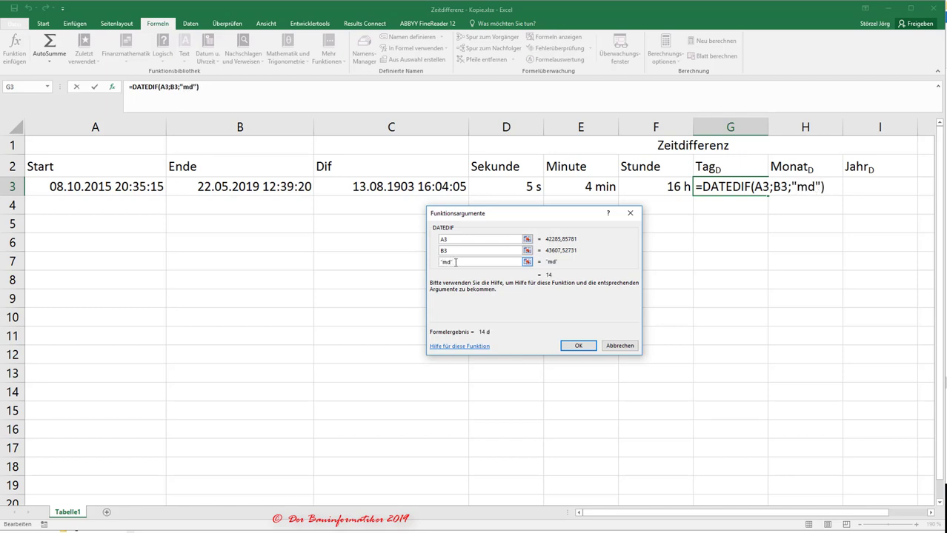
{"action": "left_click", "coordinate": [578, 342]}
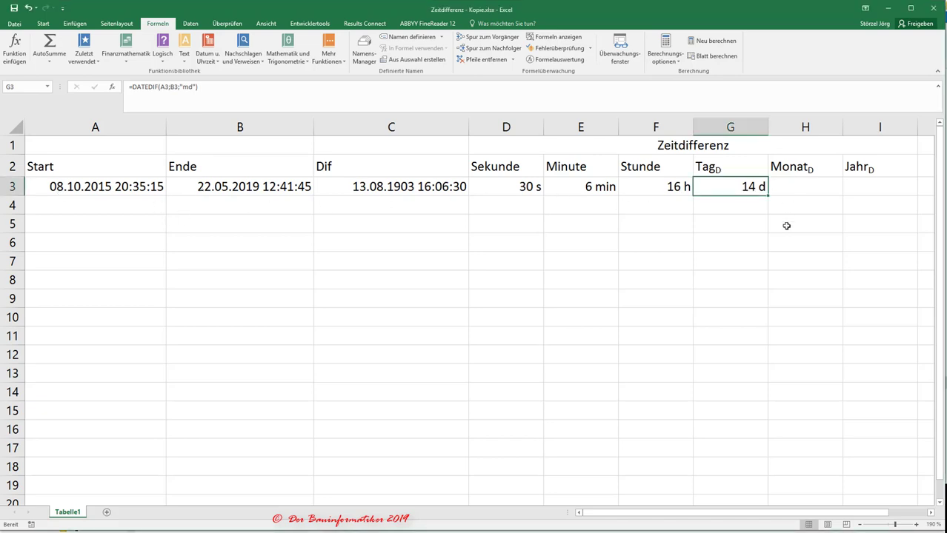
{"action": "left_click", "coordinate": [802, 184]}
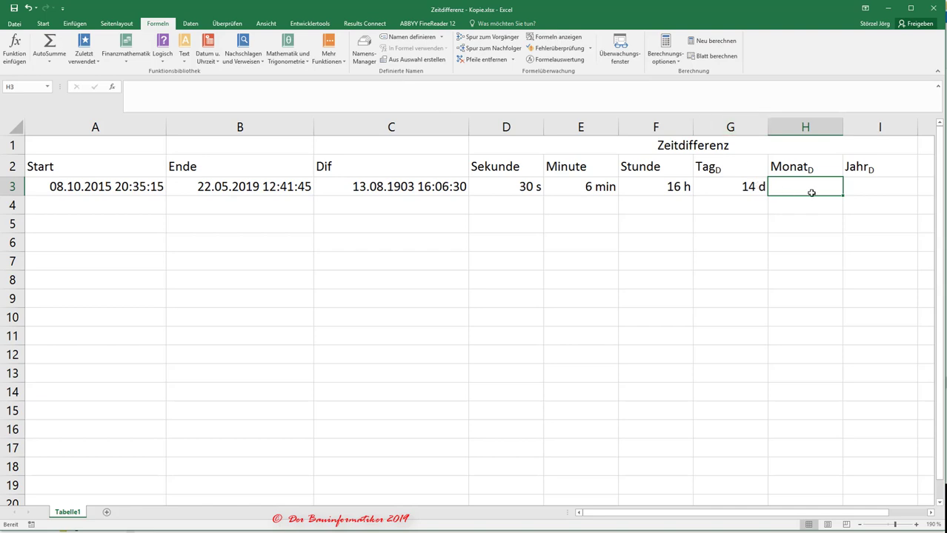
Build =DATEDIF(A3;B3;"ym") in H3 after checking the unit codes, showing 7 m.
{"action": "type", "text": "=Dat"}
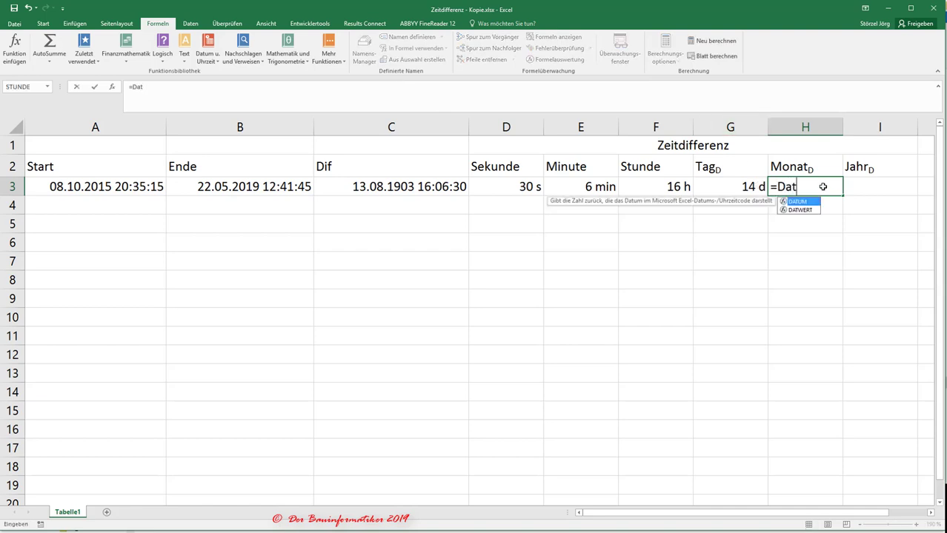
{"action": "type", "text": "edif"}
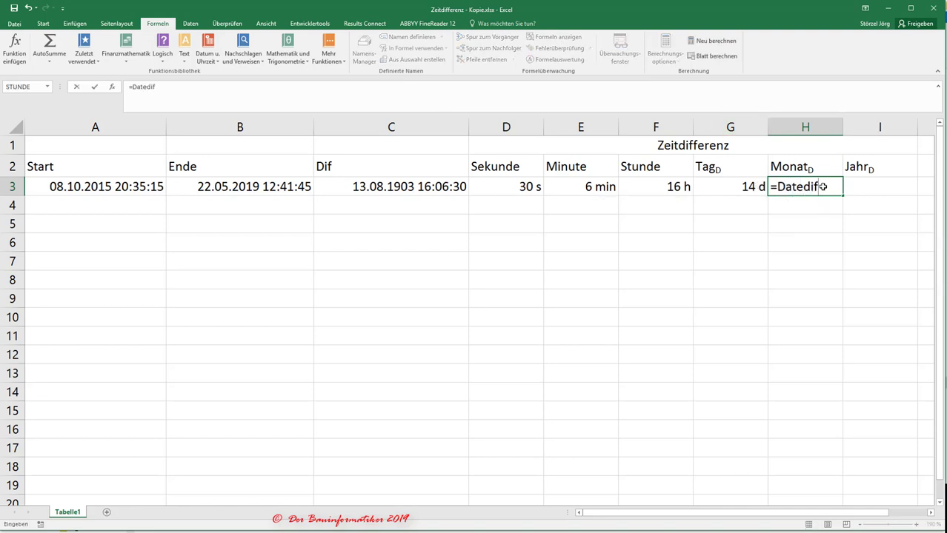
{"action": "type", "text": "(;;"}
{"action": "type", "text": ")"}
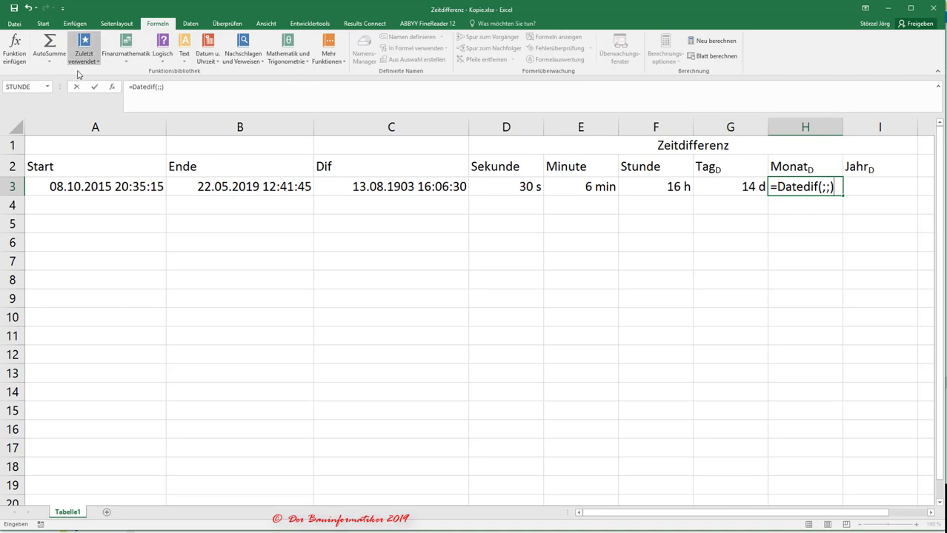
{"action": "left_click", "coordinate": [113, 88]}
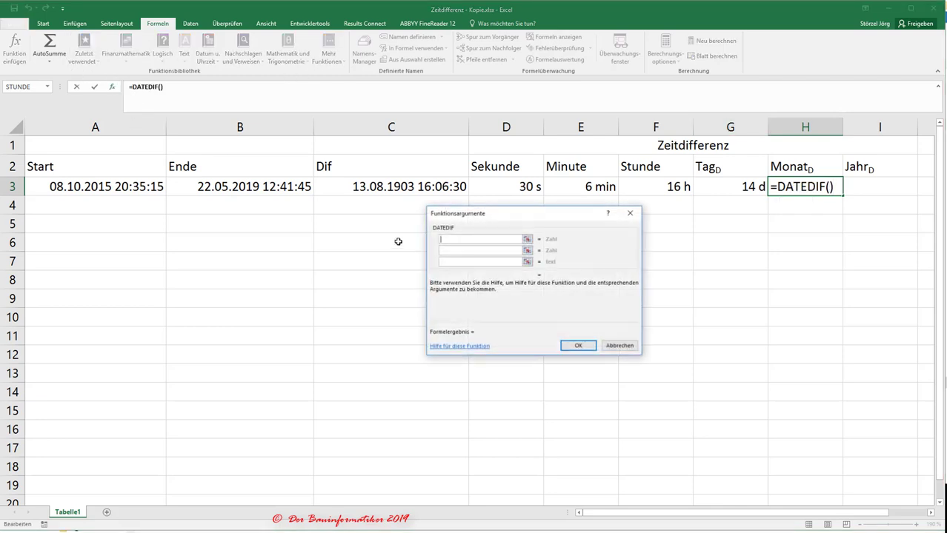
{"action": "left_click", "coordinate": [128, 189]}
{"action": "left_click", "coordinate": [460, 252]}
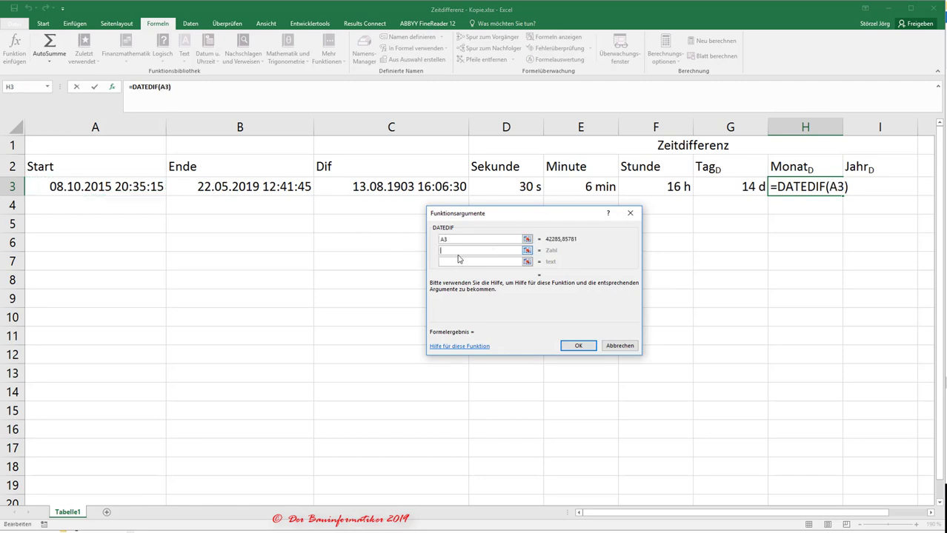
{"action": "left_click", "coordinate": [244, 187]}
{"action": "key", "text": "Tab"}
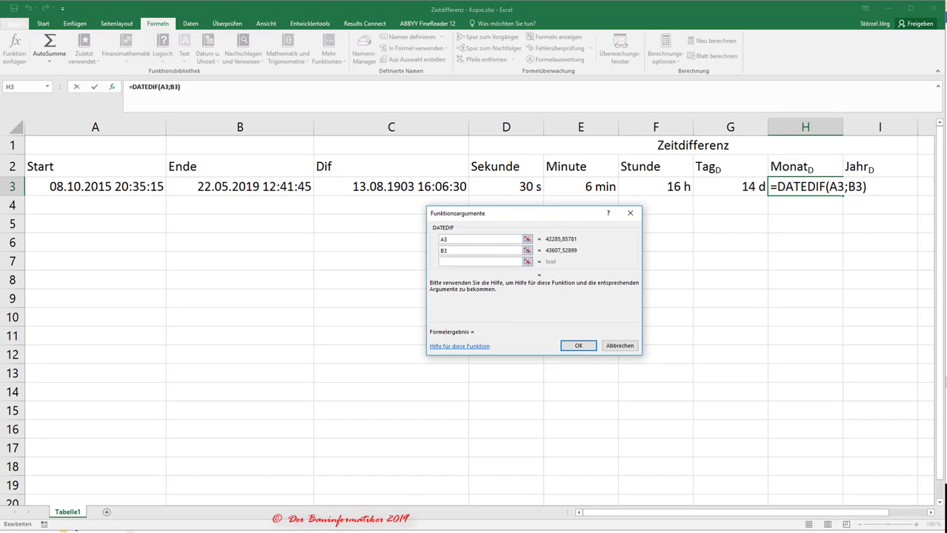
{"action": "left_click", "coordinate": [282, 512]}
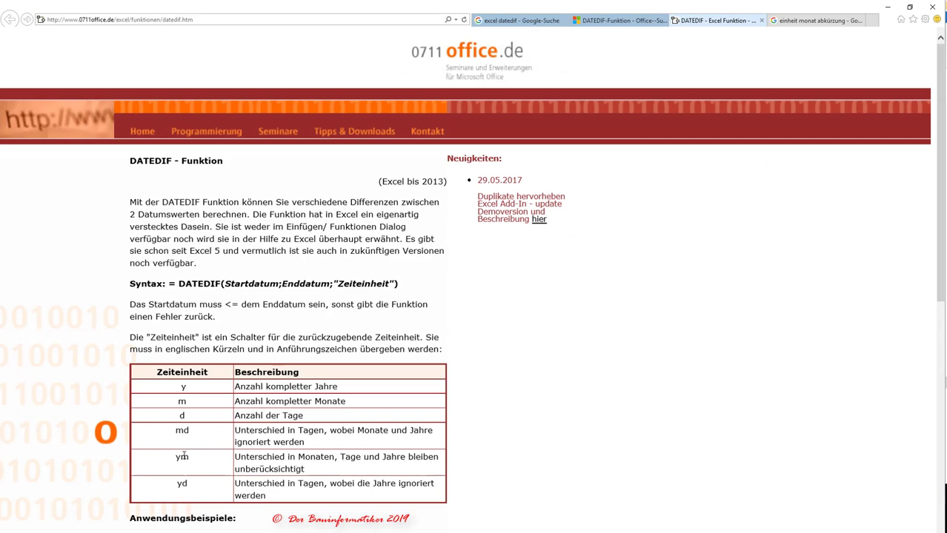
{"action": "left_click", "coordinate": [888, 7]}
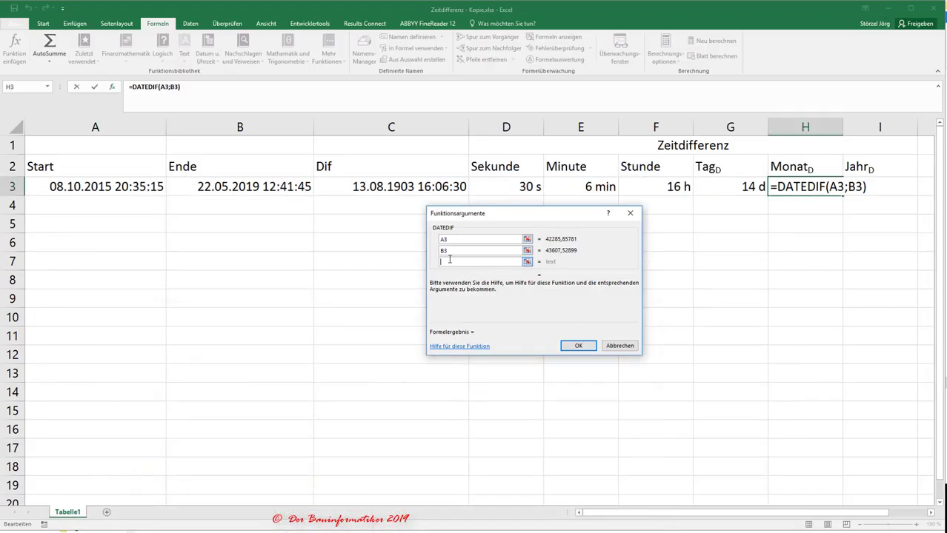
{"action": "type", "text": "\"ym\""}
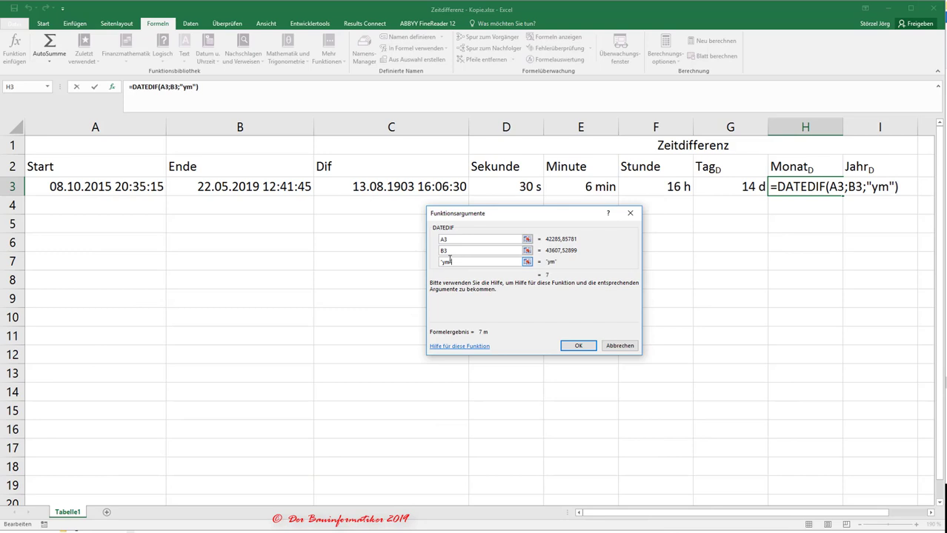
{"action": "left_click", "coordinate": [577, 346]}
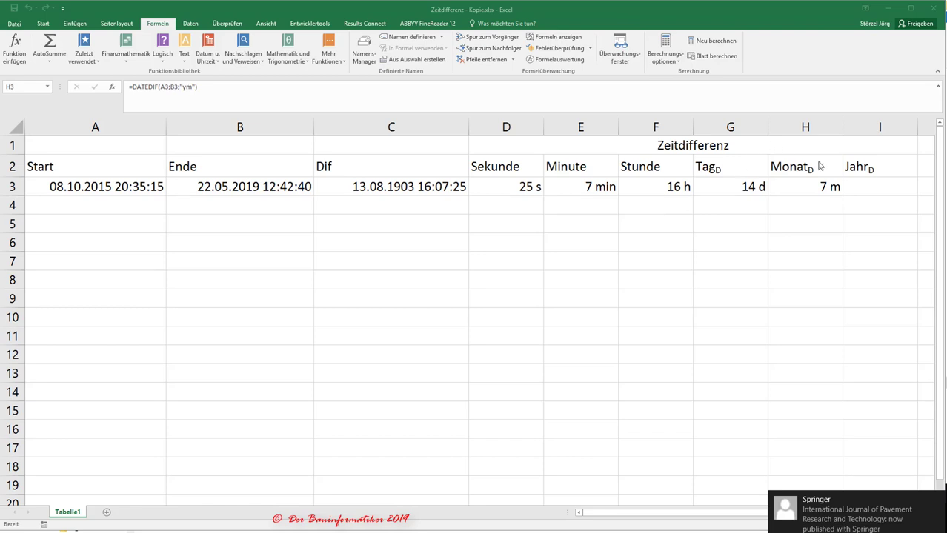
Build =DATEDIF(A3;B3;"y") in I3 via the argument dialog, showing 3 a.
{"action": "left_click", "coordinate": [871, 185]}
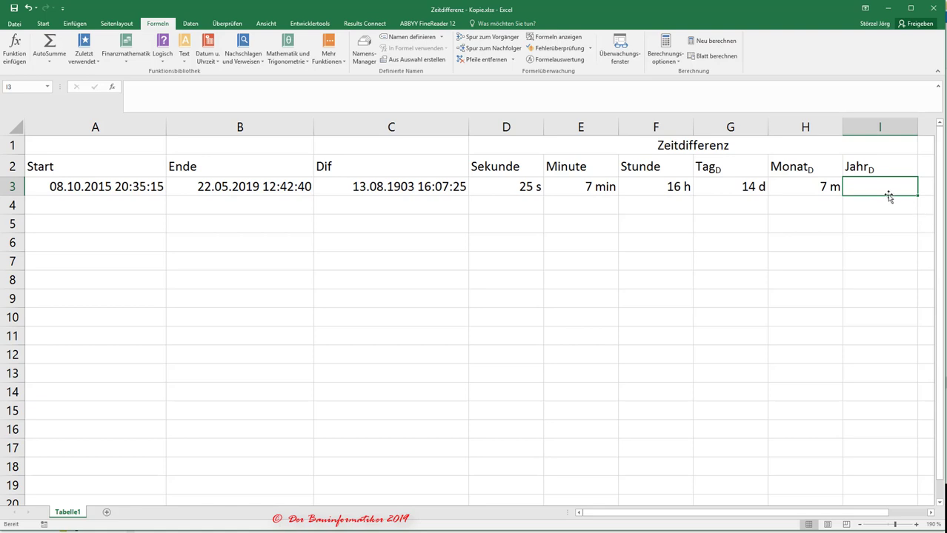
{"action": "type", "text": "="}
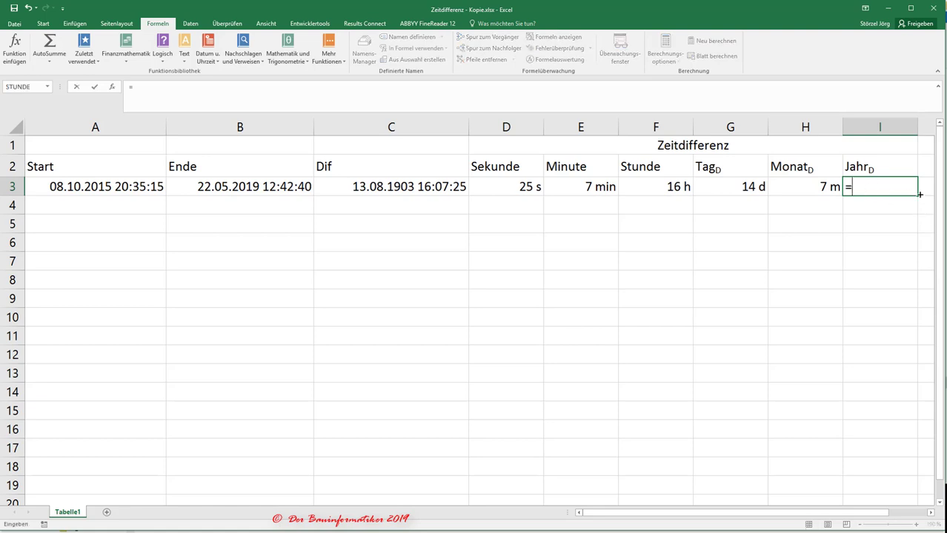
{"action": "type", "text": "datedif("}
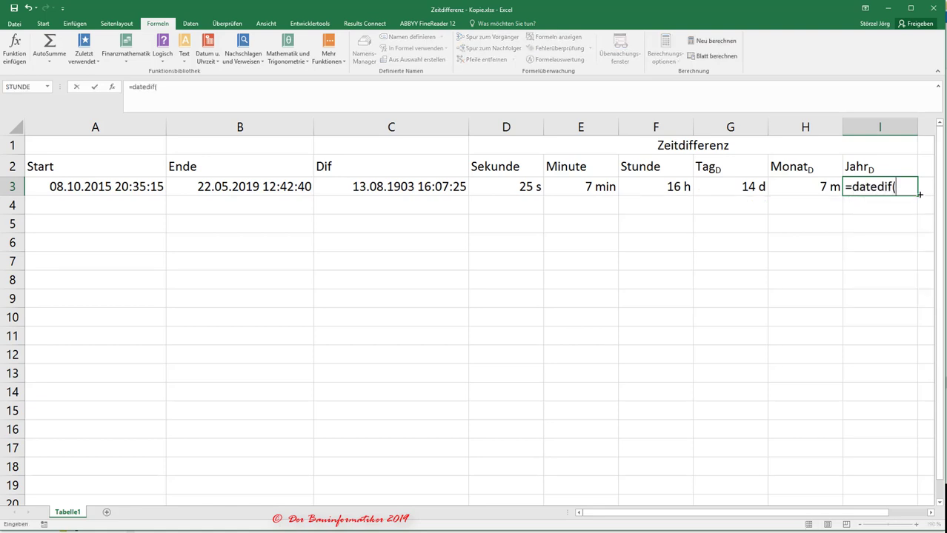
{"action": "type", "text": ";;"}
{"action": "left_click", "coordinate": [139, 87]}
{"action": "left_click", "coordinate": [112, 87]}
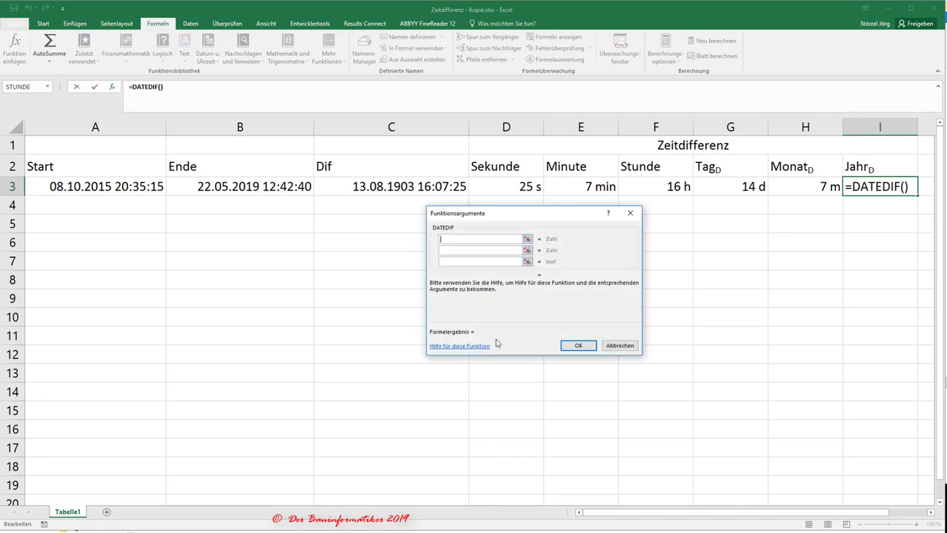
{"action": "left_click", "coordinate": [117, 189]}
{"action": "left_click", "coordinate": [448, 251]}
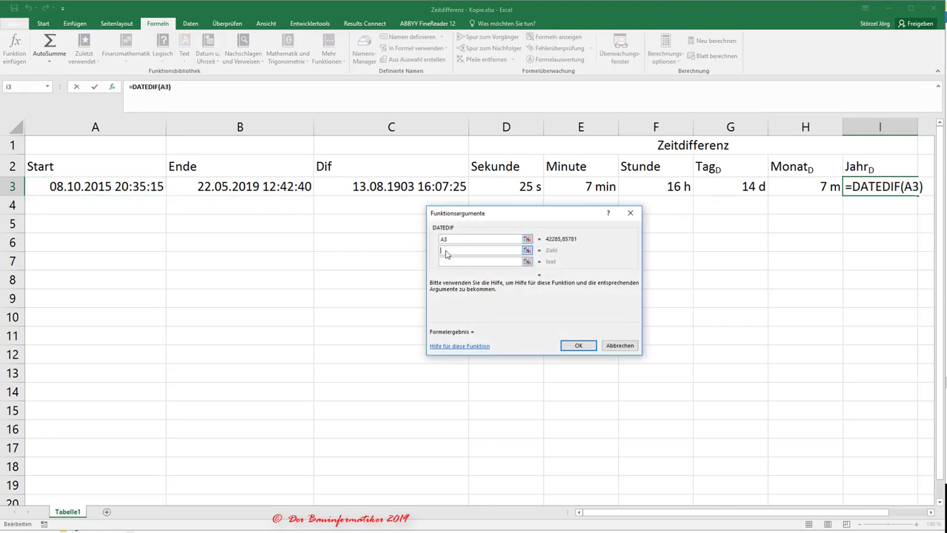
{"action": "left_click", "coordinate": [234, 185]}
{"action": "left_click", "coordinate": [470, 263]}
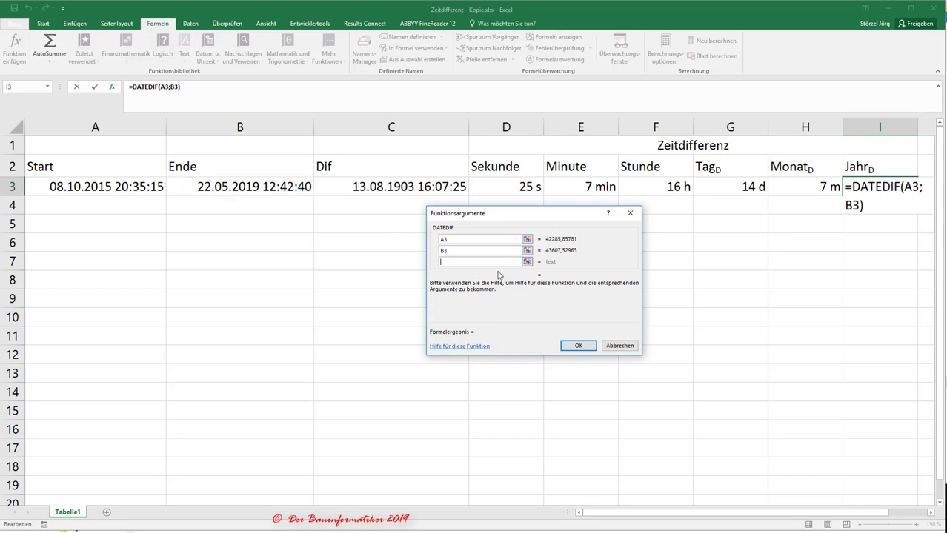
{"action": "type", "text": "\""}
{"action": "type", "text": "y"}
{"action": "type", "text": "\""}
{"action": "left_click", "coordinate": [576, 346]}
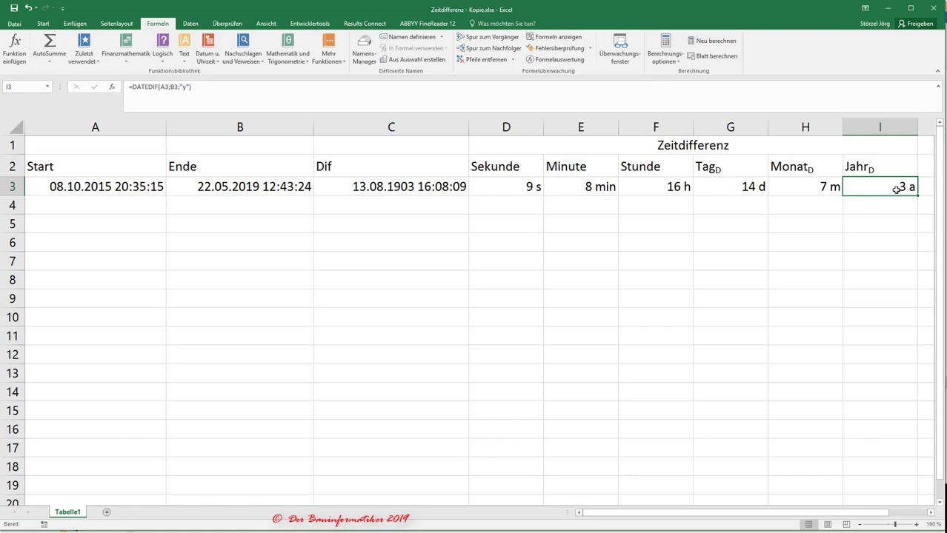
{"action": "left_click", "coordinate": [856, 207]}
{"action": "left_click", "coordinate": [852, 186]}
{"action": "left_click_drag", "start_coordinate": [730, 126], "coordinate": [878, 127]}
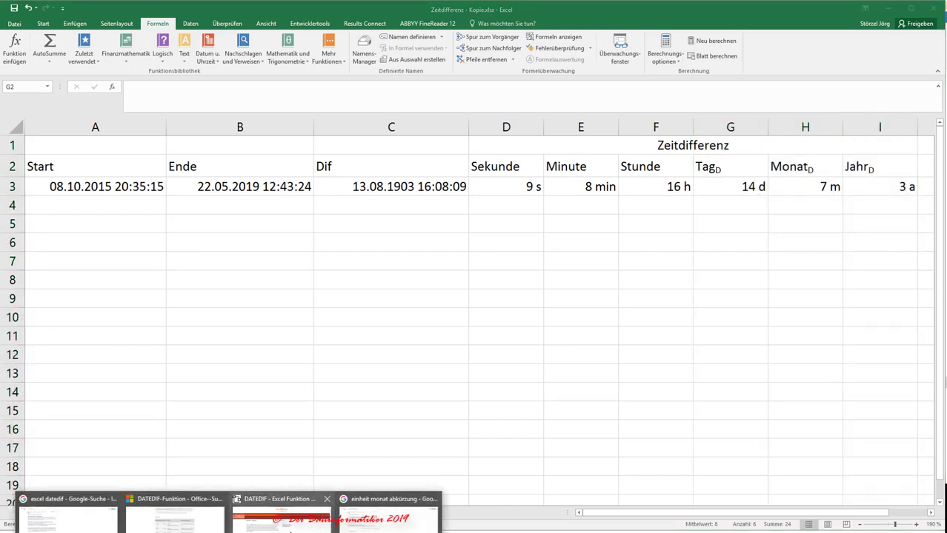
{"action": "left_click", "coordinate": [296, 512]}
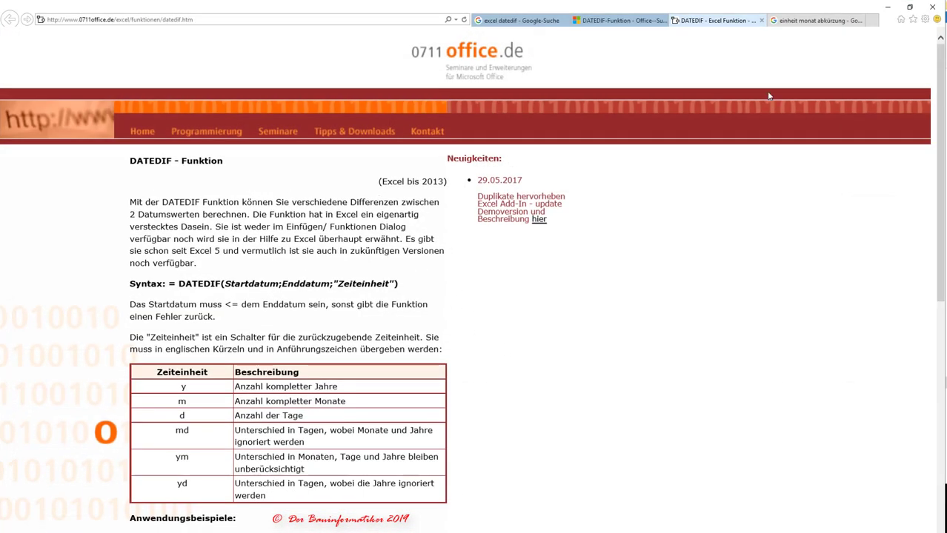
{"action": "left_click", "coordinate": [887, 9]}
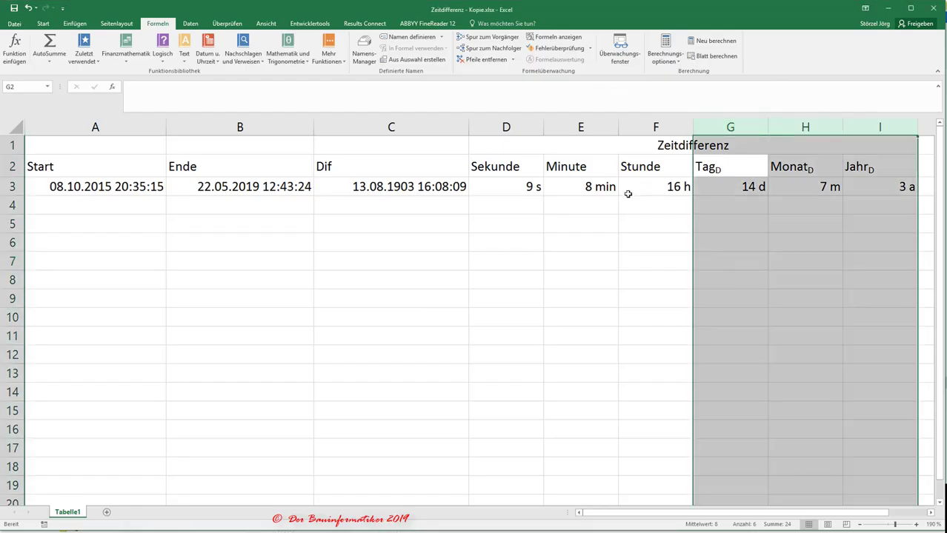
{"action": "left_click", "coordinate": [574, 222]}
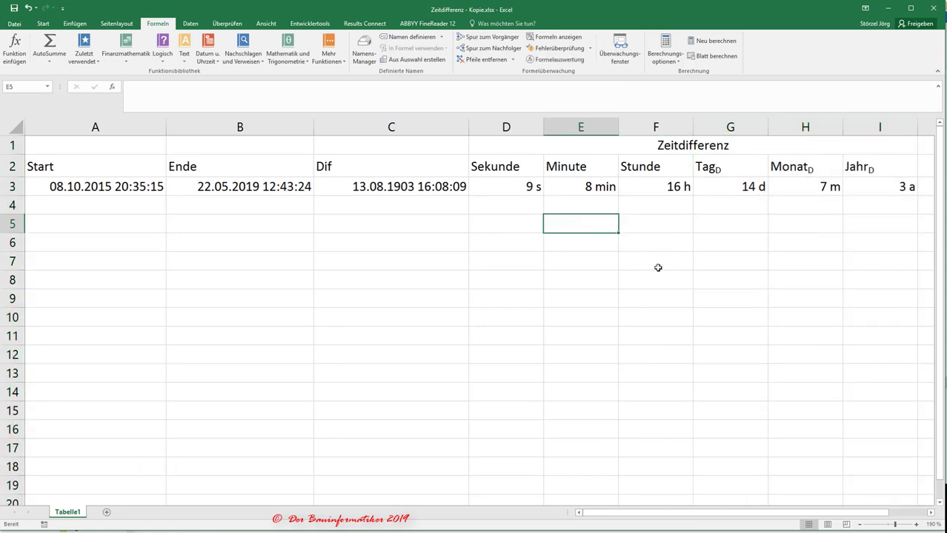